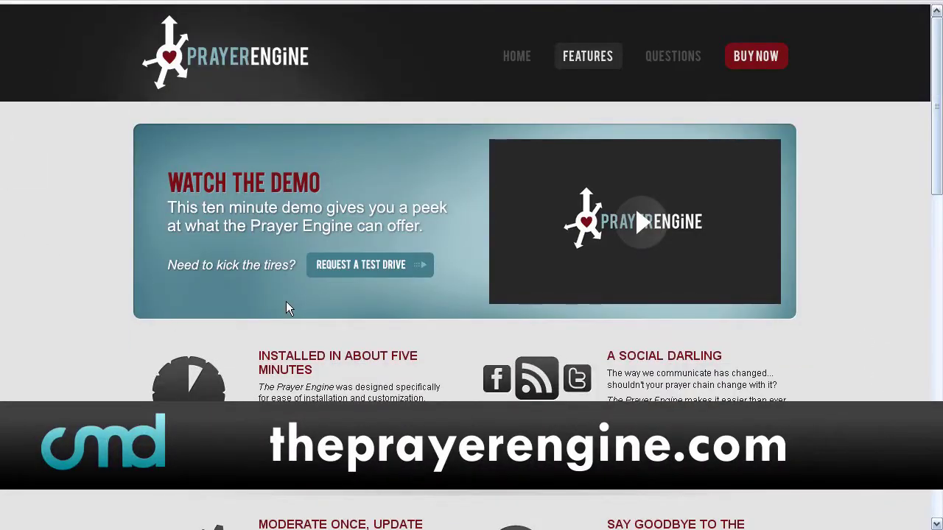
Scroll the Prayer Engine homepage, then switch to the 'Prayer Engine Launches' ChurchCrunch article.
{"action": "scroll", "coordinate": [287, 308], "scroll_direction": "down", "scroll_amount": 5}
{"action": "scroll", "coordinate": [329, 310], "scroll_direction": "up", "scroll_amount": 3}
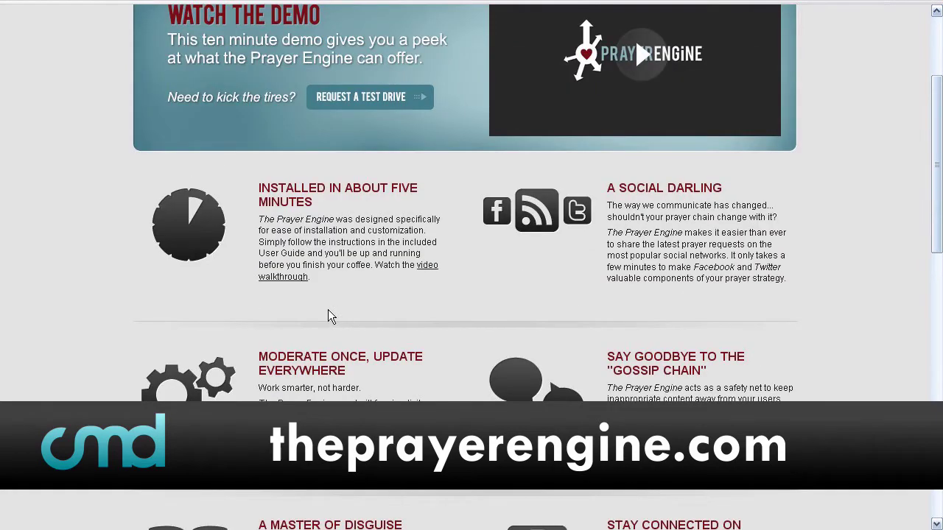
{"action": "scroll", "coordinate": [327, 311], "scroll_direction": "down", "scroll_amount": 8}
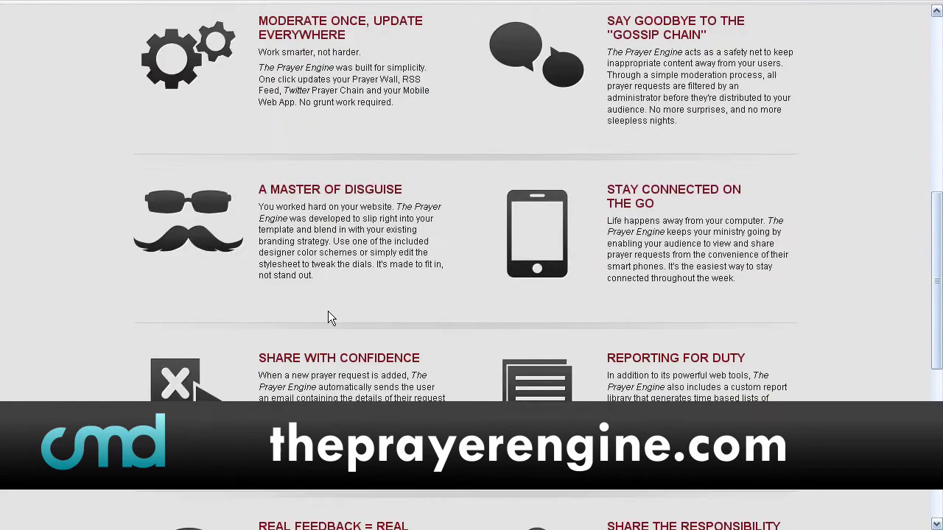
{"action": "scroll", "coordinate": [328, 312], "scroll_direction": "down", "scroll_amount": 3}
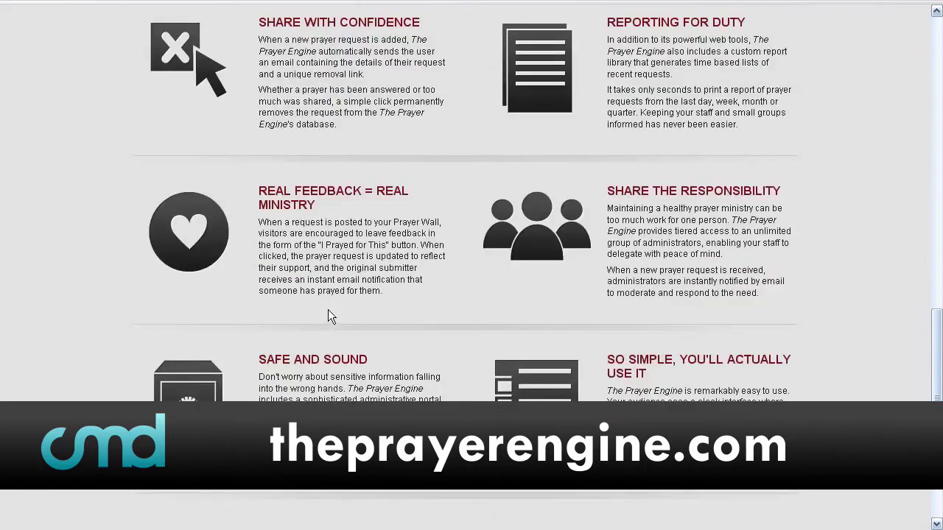
{"action": "scroll", "coordinate": [327, 318], "scroll_direction": "up", "scroll_amount": 15}
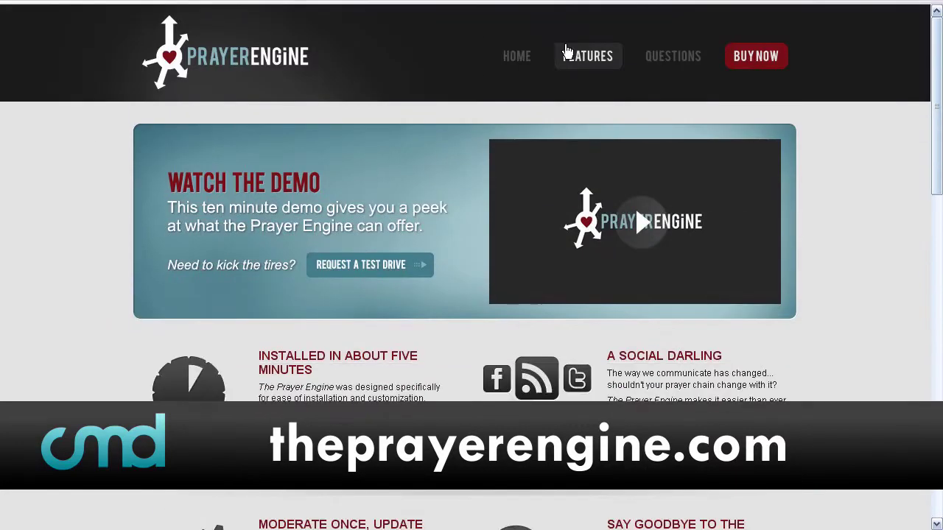
{"action": "mouse_move", "coordinate": [287, 7]}
{"action": "left_click", "coordinate": [255, 33]}
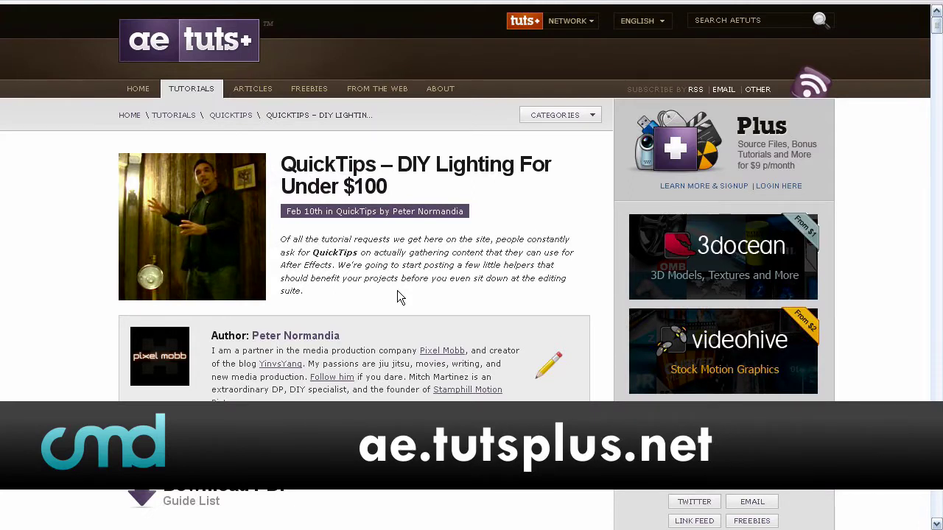
Move from the DIY Lighting QuickTip to the overhead lighting rig QuickTip article and scroll through it.
{"action": "scroll", "coordinate": [397, 290], "scroll_direction": "down", "scroll_amount": 5}
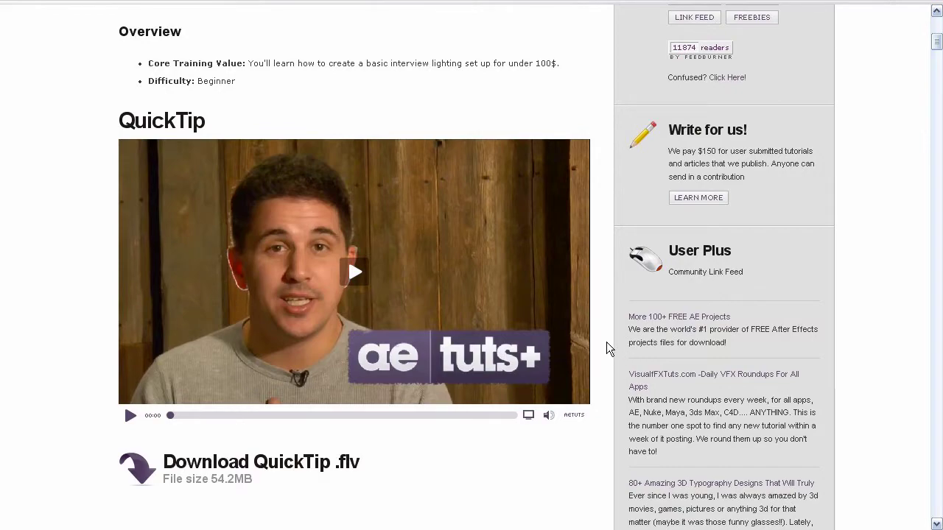
{"action": "scroll", "coordinate": [606, 342], "scroll_direction": "up", "scroll_amount": 8}
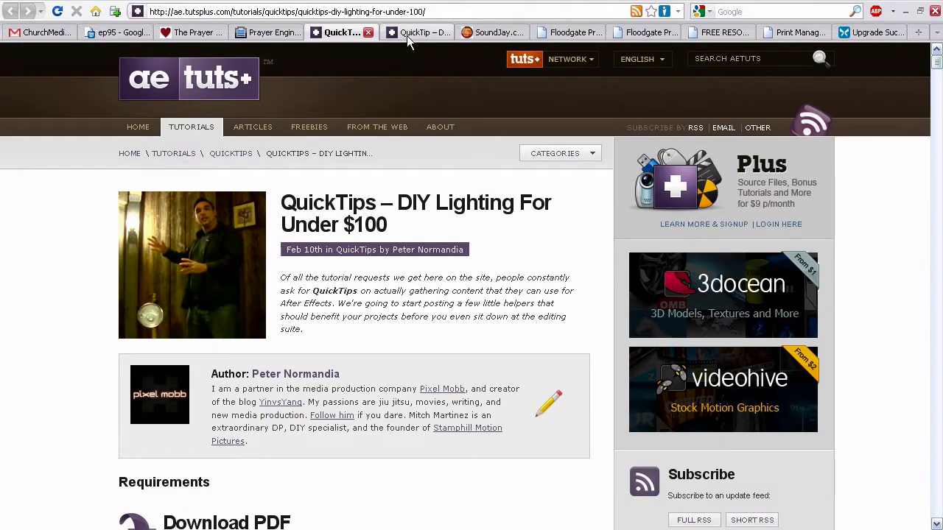
{"action": "left_click", "coordinate": [409, 33]}
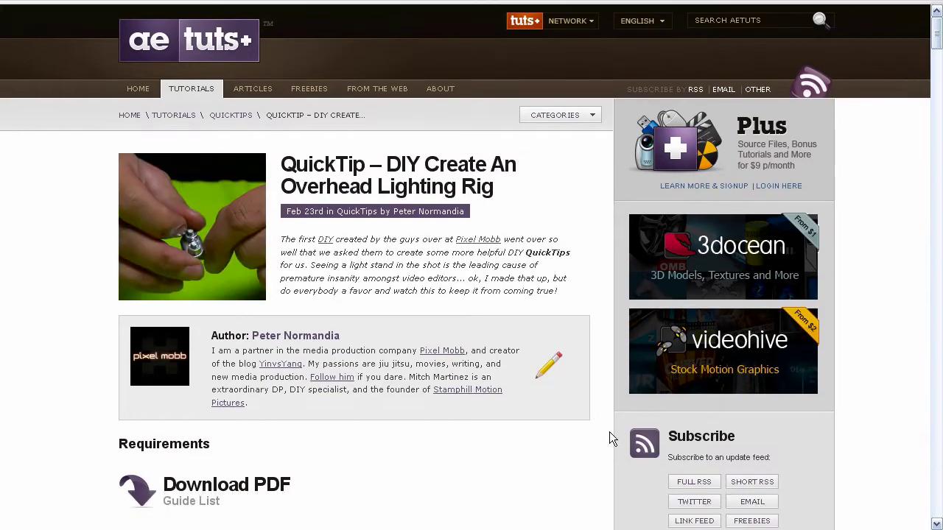
{"action": "scroll", "coordinate": [582, 420], "scroll_direction": "down", "scroll_amount": 3}
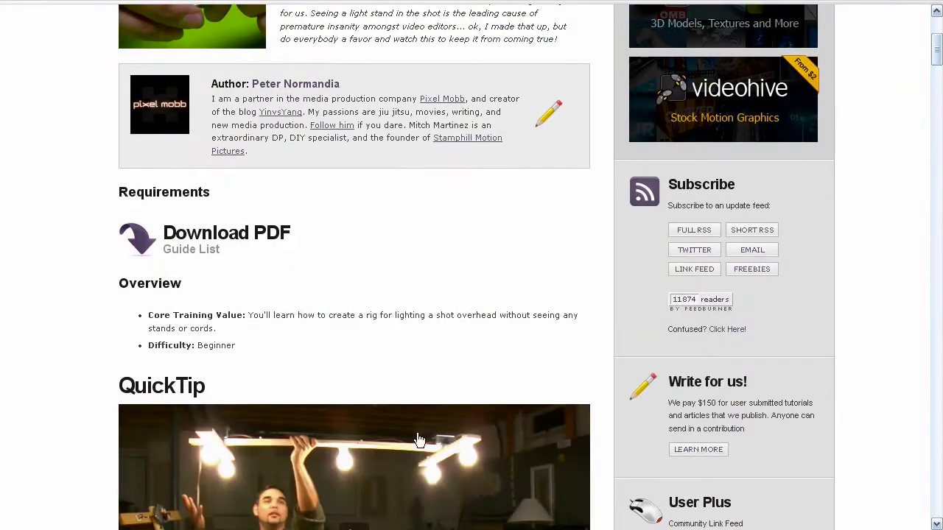
{"action": "scroll", "coordinate": [549, 369], "scroll_direction": "down", "scroll_amount": 2}
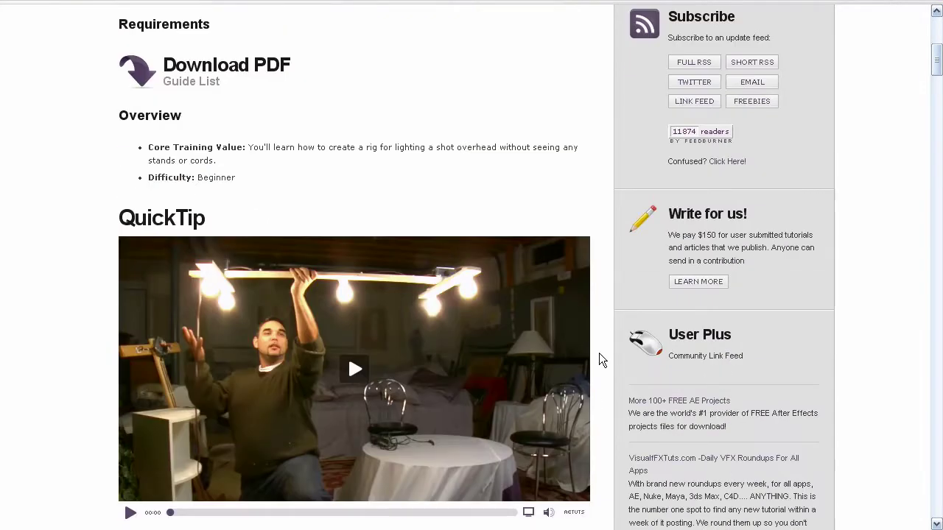
{"action": "scroll", "coordinate": [592, 360], "scroll_direction": "up", "scroll_amount": 10}
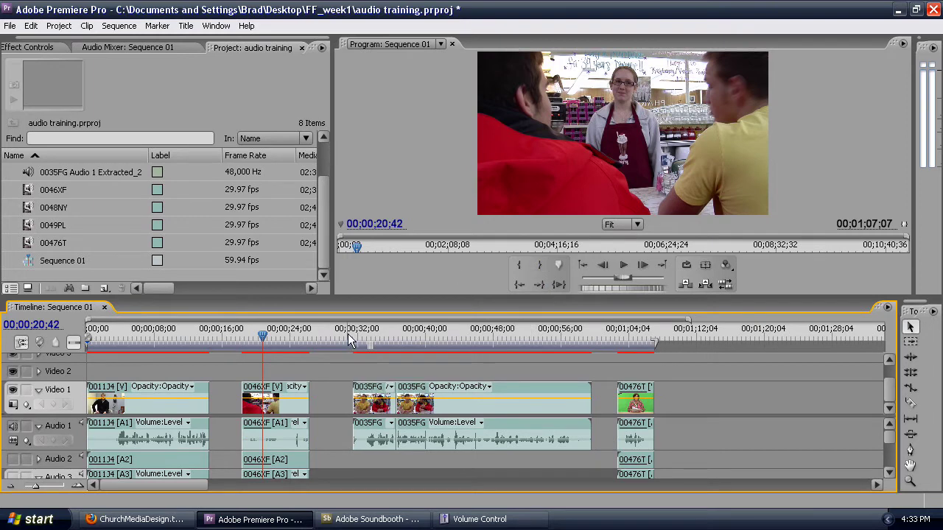
Maximize the Timeline and play the sequence from around 32–34 seconds.
{"action": "key", "text": "grave"}
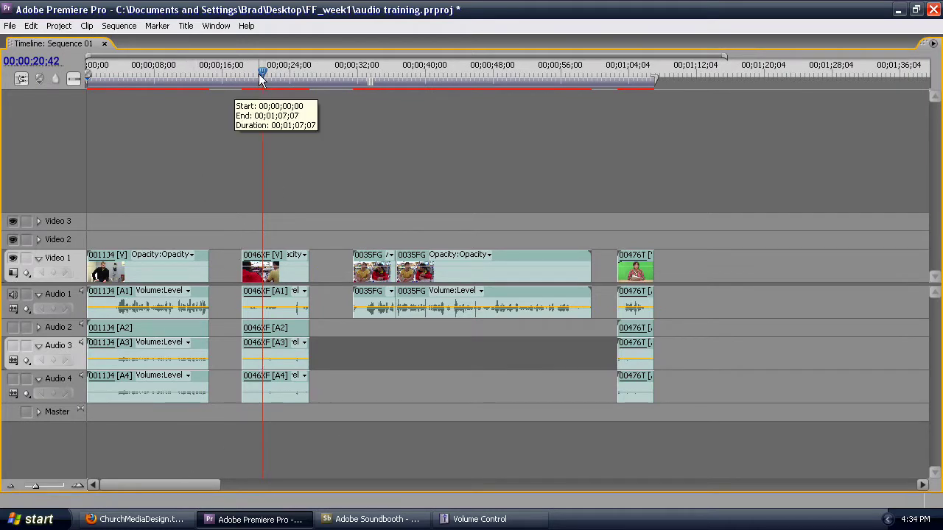
{"action": "left_click_drag", "start_coordinate": [259, 72], "coordinate": [367, 93]}
{"action": "key", "text": "space"}
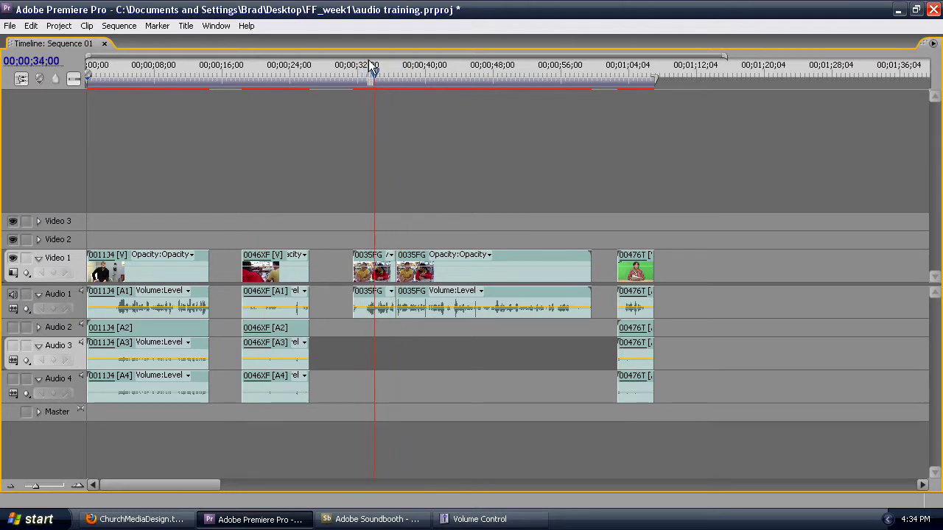
{"action": "left_click", "coordinate": [364, 73]}
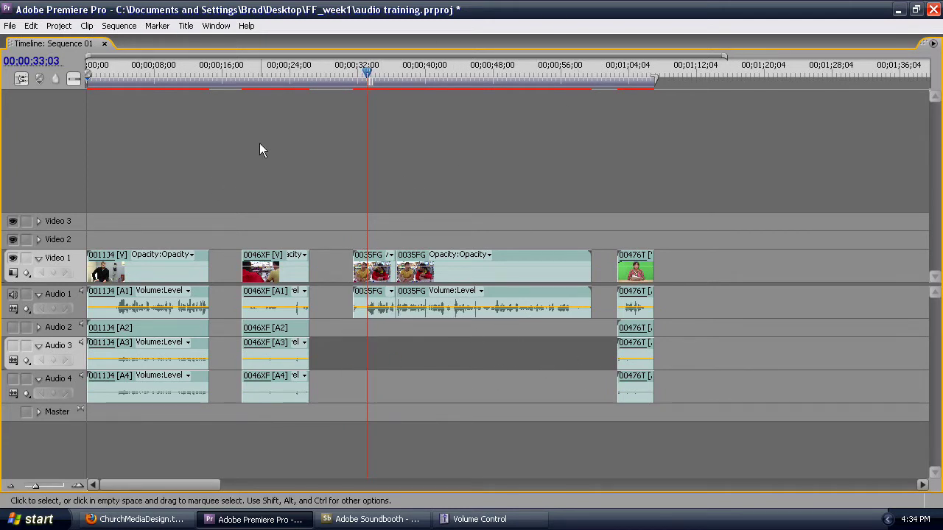
{"action": "left_click", "coordinate": [118, 73]}
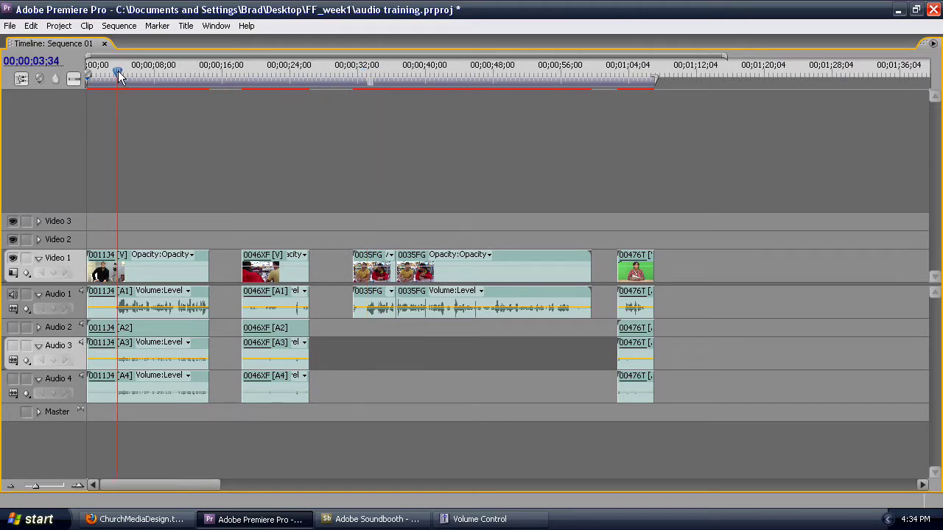
Stop playback, re-maximize the Timeline, and turn on the Audio 3 track output.
{"action": "key", "text": "grave"}
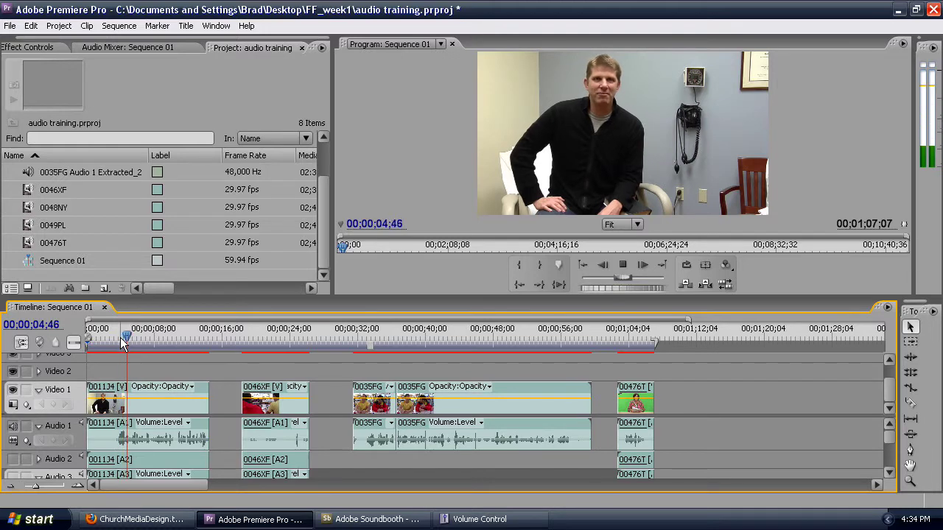
{"action": "key", "text": "space"}
{"action": "key", "text": "grave"}
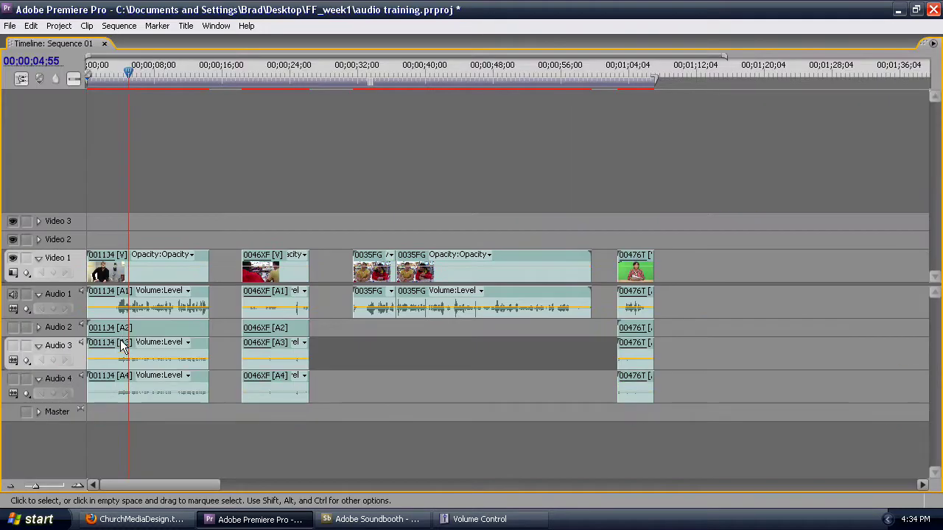
{"action": "left_click", "coordinate": [12, 346]}
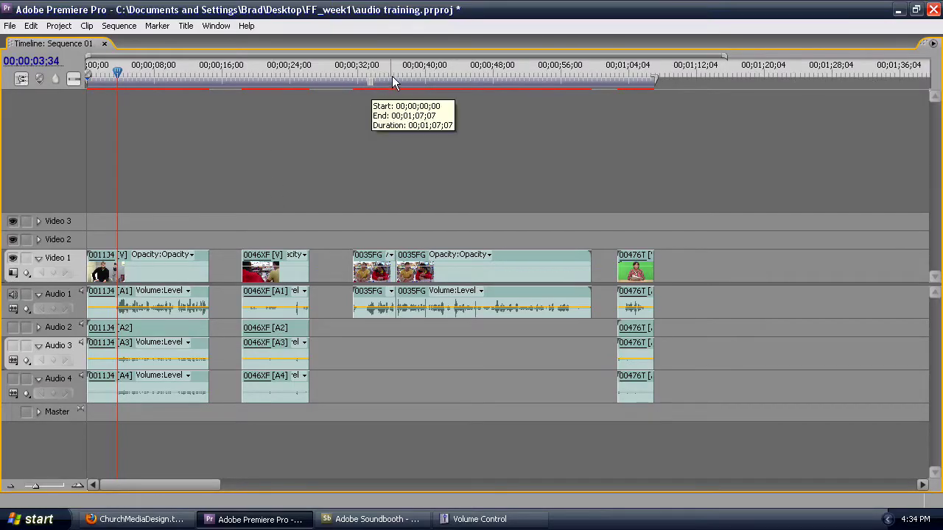
Restore the normal panel layout with the playhead at about 32 seconds.
{"action": "left_click_drag", "start_coordinate": [375, 74], "coordinate": [361, 78]}
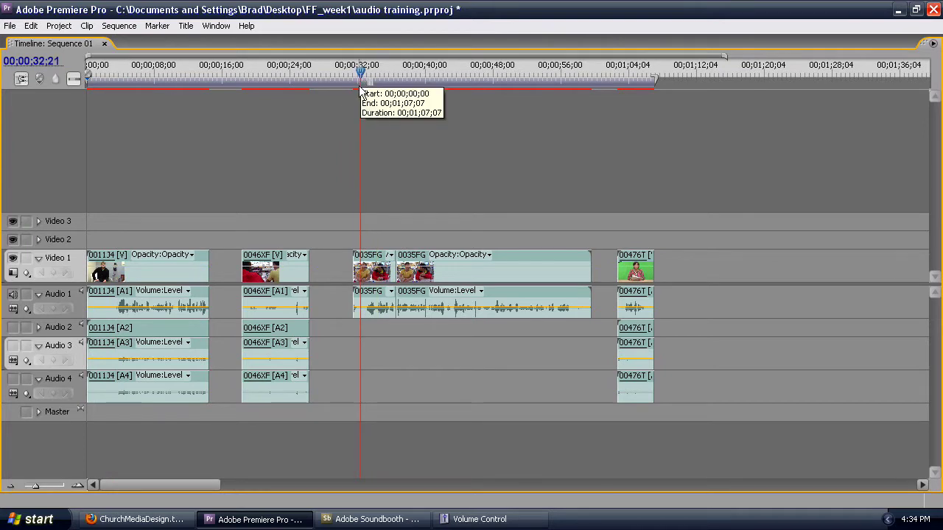
{"action": "key", "text": "grave"}
{"action": "mouse_move", "coordinate": [362, 341]}
{"action": "left_mouse_down"}
{"action": "mouse_move", "coordinate": [347, 346]}
{"action": "mouse_move", "coordinate": [357, 349]}
{"action": "left_mouse_up"}
Trim the first 0035FG clip's head to the playhead and show its Edit in Adobe Soundbooth options.
{"action": "left_click_drag", "start_coordinate": [353, 397], "coordinate": [359, 427]}
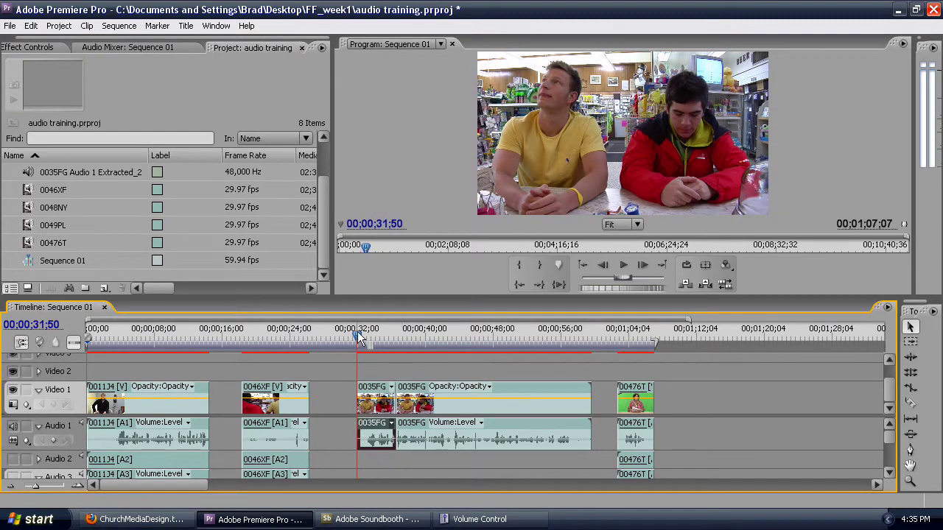
{"action": "left_click_drag", "start_coordinate": [359, 338], "coordinate": [365, 339]}
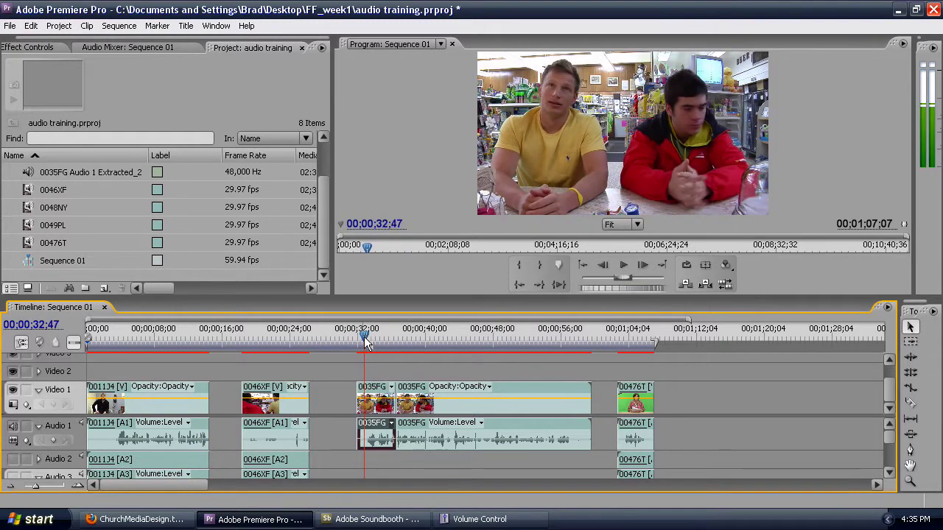
{"action": "right_click", "coordinate": [371, 436]}
{"action": "mouse_move", "coordinate": [434, 390]}
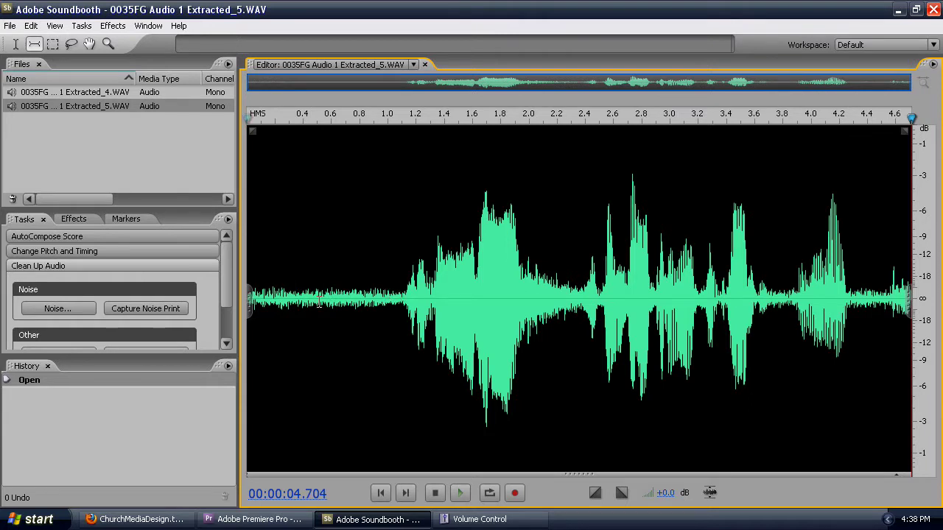
Select the noise-only opening of the clip and capture it as a noise print.
{"action": "key", "text": "space"}
{"action": "left_click_drag", "start_coordinate": [327, 296], "coordinate": [230, 444]}
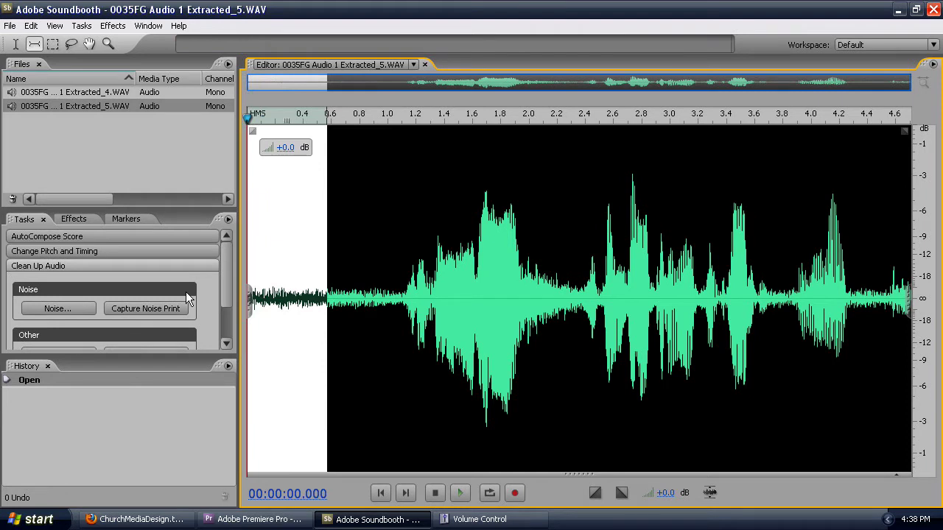
{"action": "left_click", "coordinate": [146, 309]}
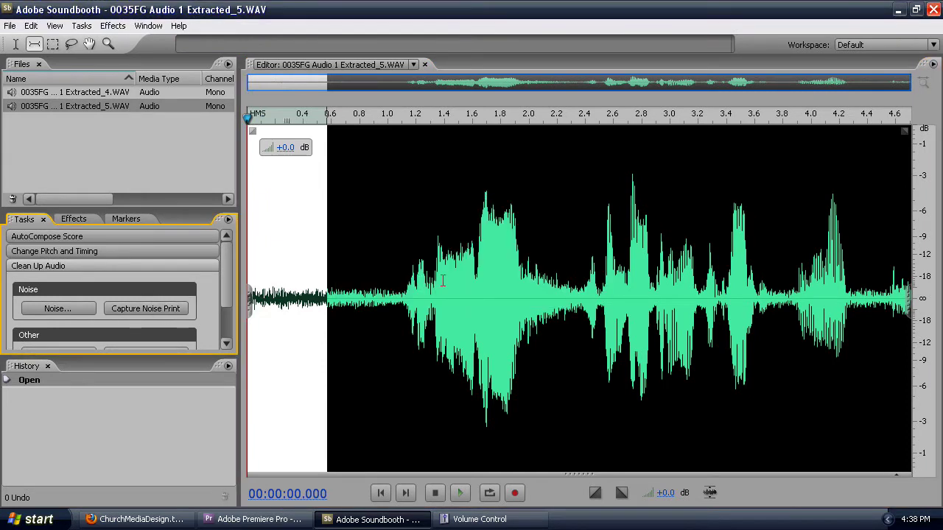
{"action": "left_click", "coordinate": [318, 292]}
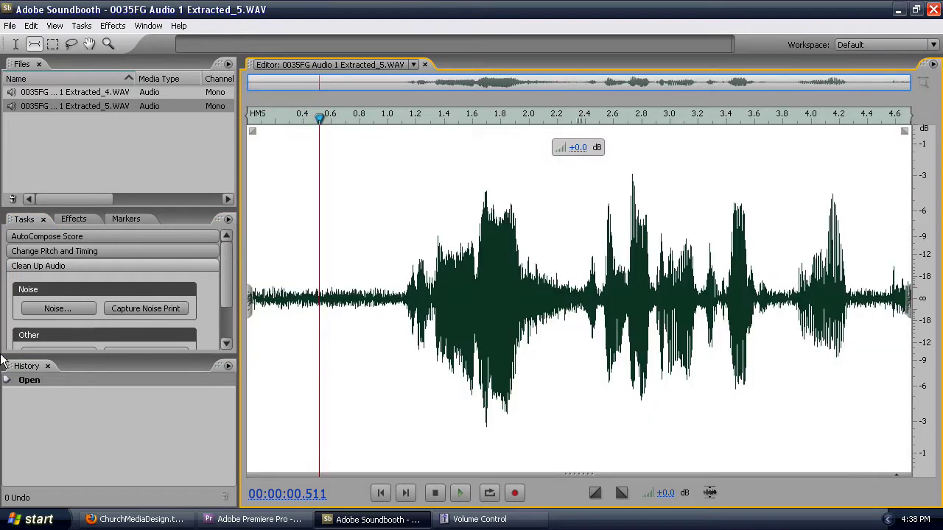
In the Noise dialog, set Reduction to 0% and Reduce By to 0 dB, then preview.
{"action": "left_click", "coordinate": [77, 307]}
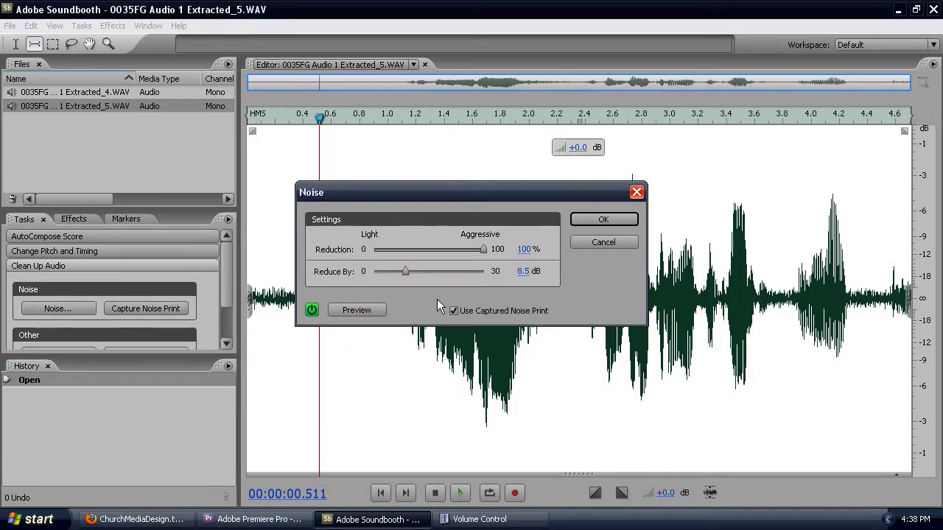
{"action": "left_click_drag", "start_coordinate": [479, 251], "coordinate": [374, 249]}
{"action": "left_click_drag", "start_coordinate": [410, 275], "coordinate": [342, 276]}
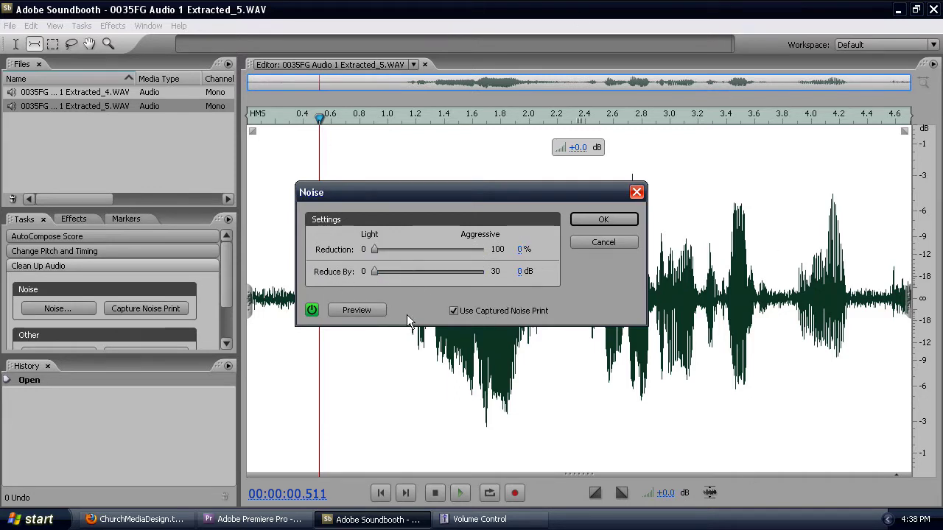
{"action": "left_click", "coordinate": [365, 311]}
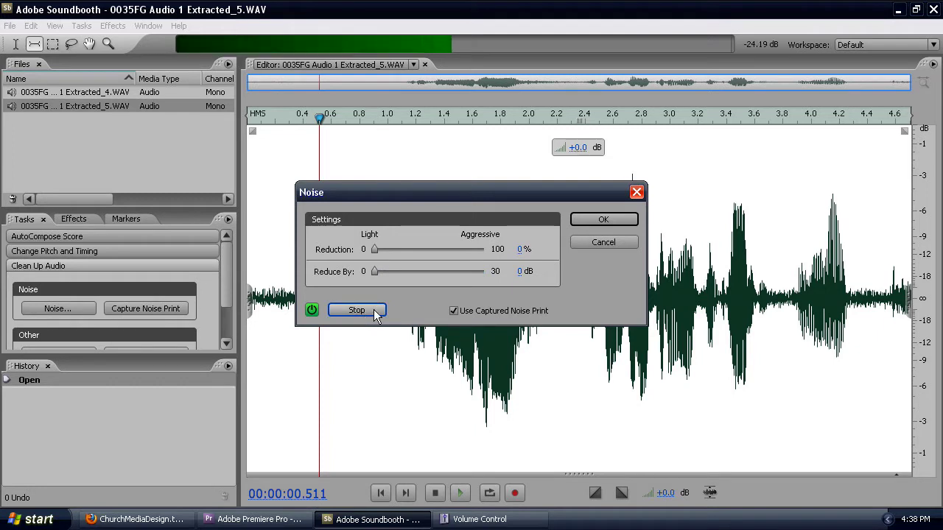
{"action": "left_click", "coordinate": [374, 313]}
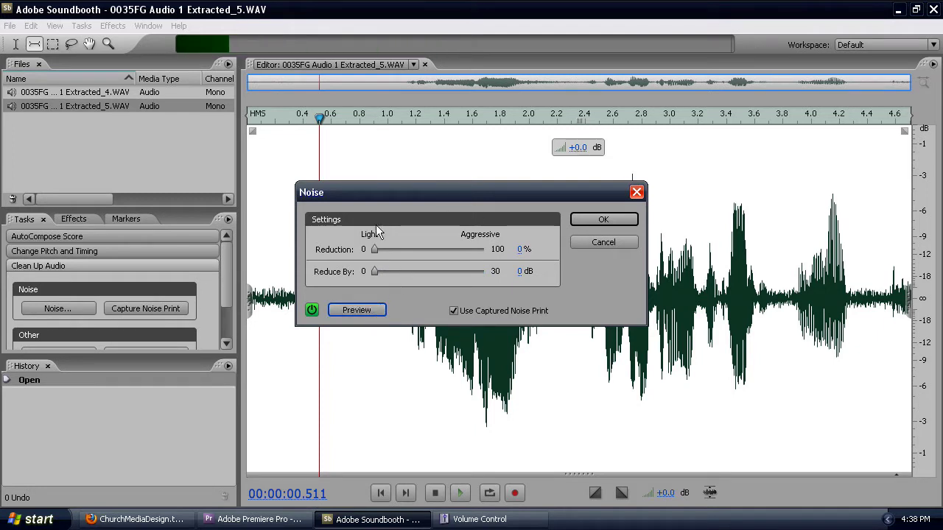
Preview noise reduction at 50%, then at 100%, with a deeper dB reduction.
{"action": "left_click_drag", "start_coordinate": [373, 272], "coordinate": [417, 276]}
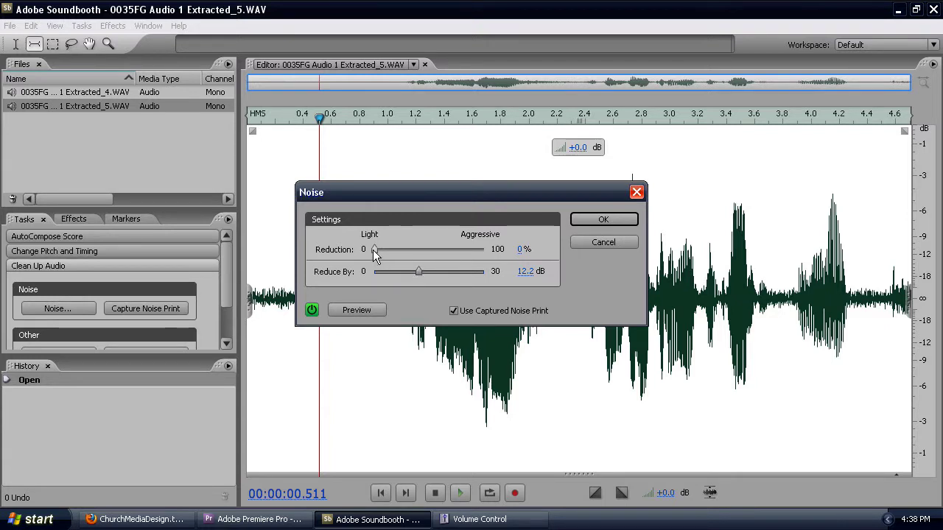
{"action": "left_click_drag", "start_coordinate": [372, 250], "coordinate": [429, 272]}
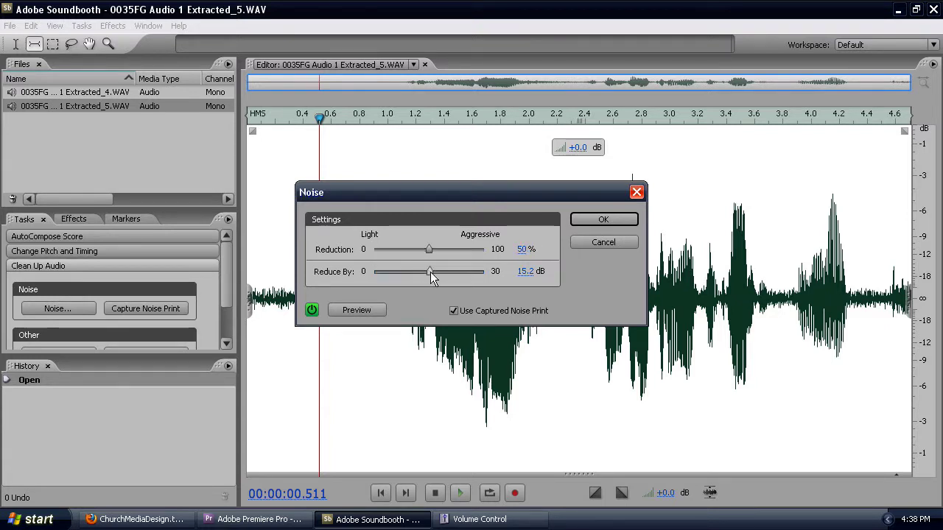
{"action": "left_click", "coordinate": [368, 312]}
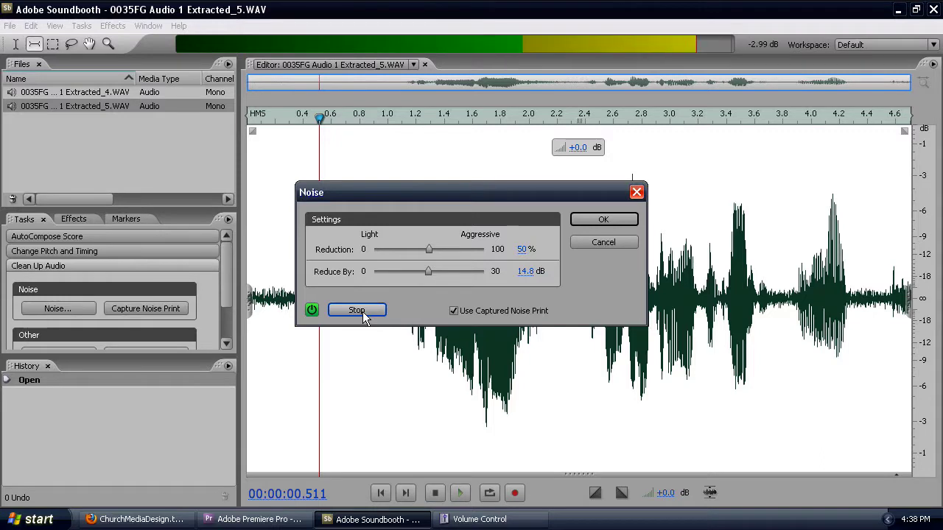
{"action": "left_click", "coordinate": [357, 310]}
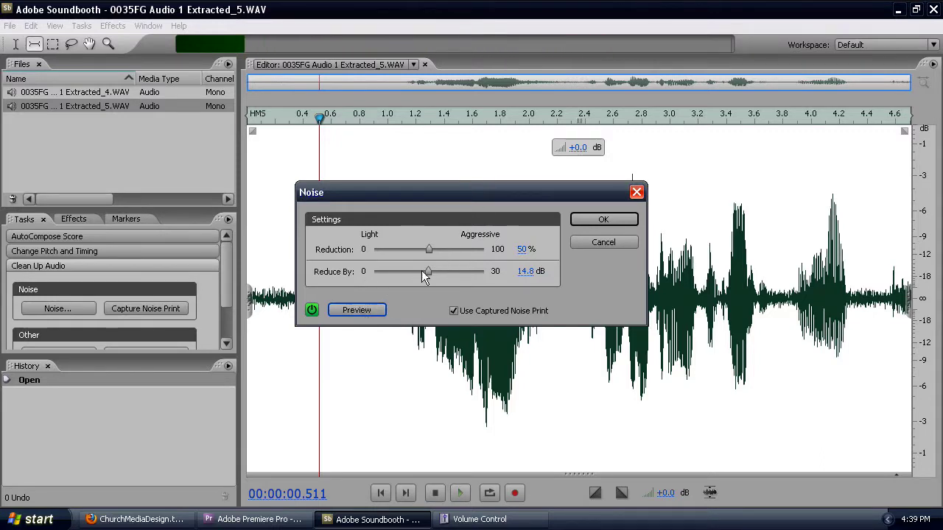
{"action": "left_click_drag", "start_coordinate": [431, 251], "coordinate": [516, 249]}
{"action": "left_click", "coordinate": [370, 311]}
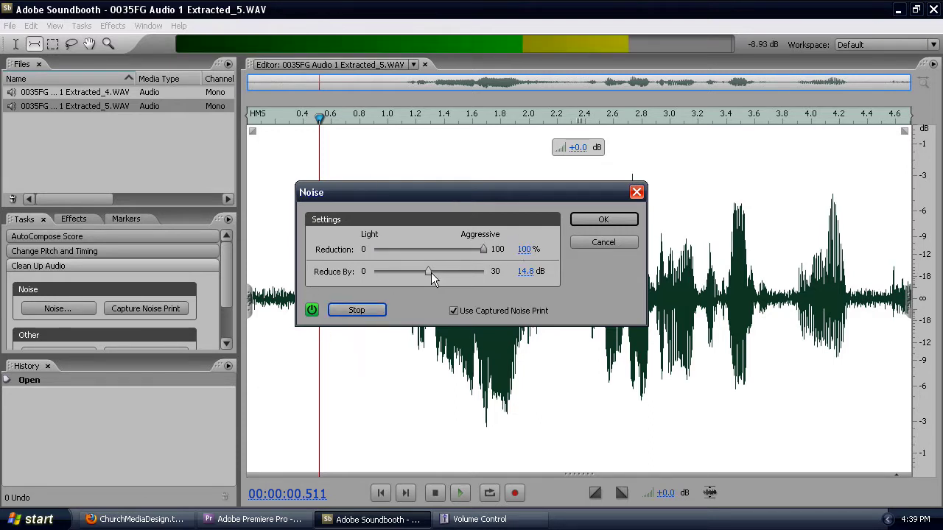
{"action": "left_click", "coordinate": [357, 310]}
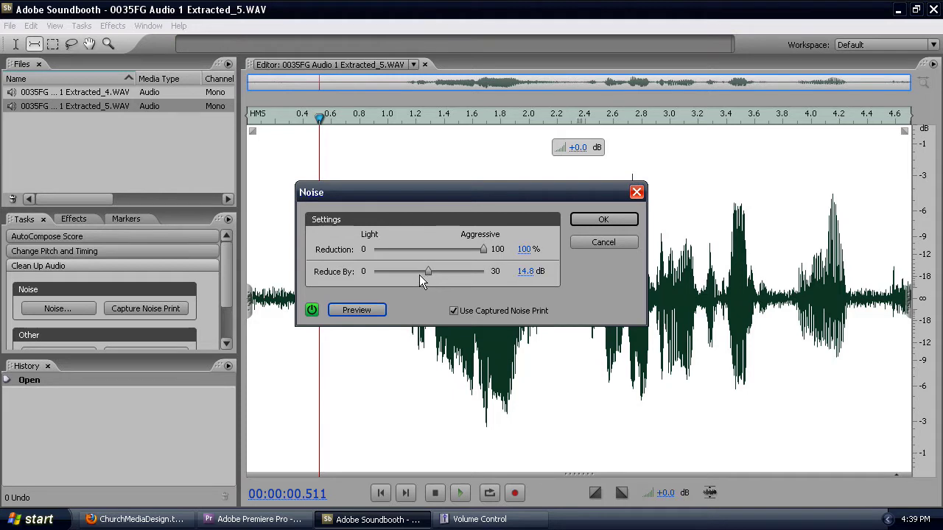
Settle on 98.6% reduction and 10 dB, and preview the result.
{"action": "mouse_move", "coordinate": [425, 274]}
{"action": "left_mouse_down"}
{"action": "mouse_move", "coordinate": [434, 272]}
{"action": "mouse_move", "coordinate": [411, 273]}
{"action": "left_mouse_up"}
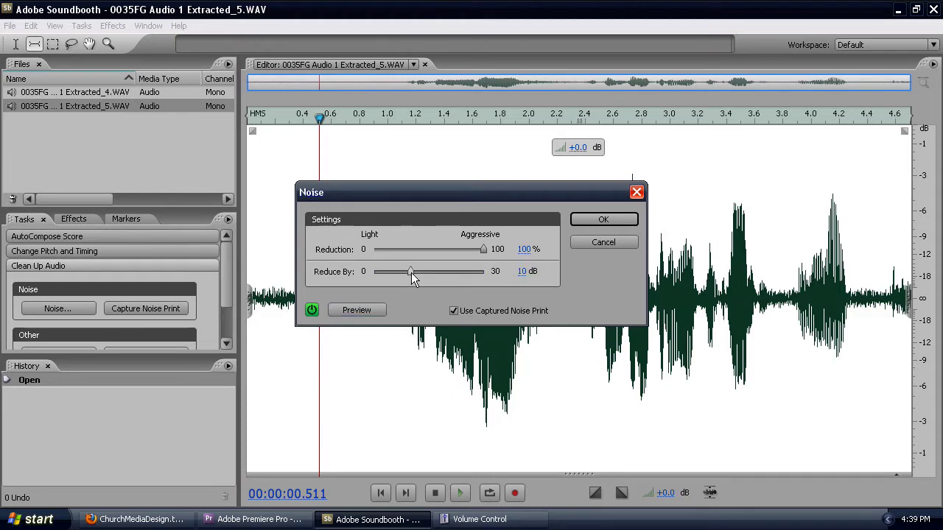
{"action": "left_click_drag", "start_coordinate": [481, 250], "coordinate": [471, 249]}
{"action": "left_click", "coordinate": [356, 309]}
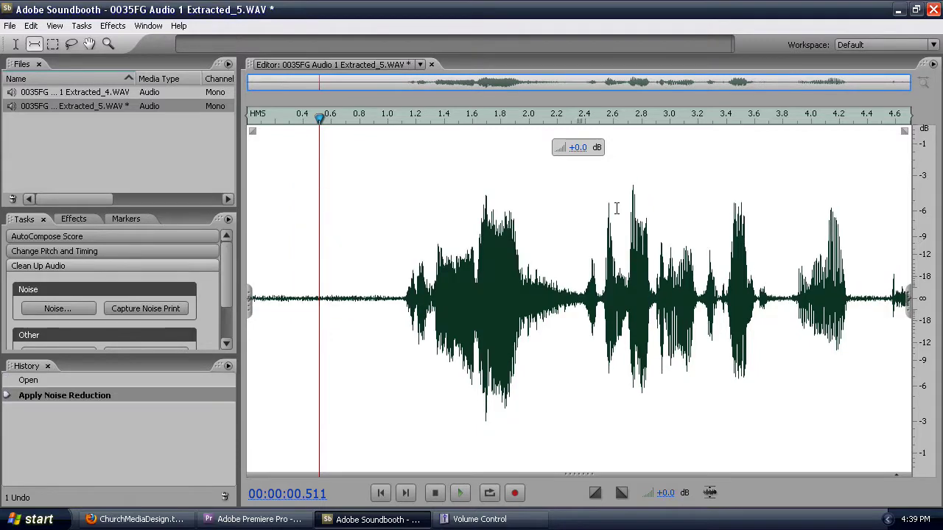
{"action": "left_click", "coordinate": [59, 380]}
{"action": "left_click", "coordinate": [59, 395]}
{"action": "left_click", "coordinate": [59, 381]}
{"action": "left_click", "coordinate": [58, 395]}
{"action": "left_click", "coordinate": [59, 380]}
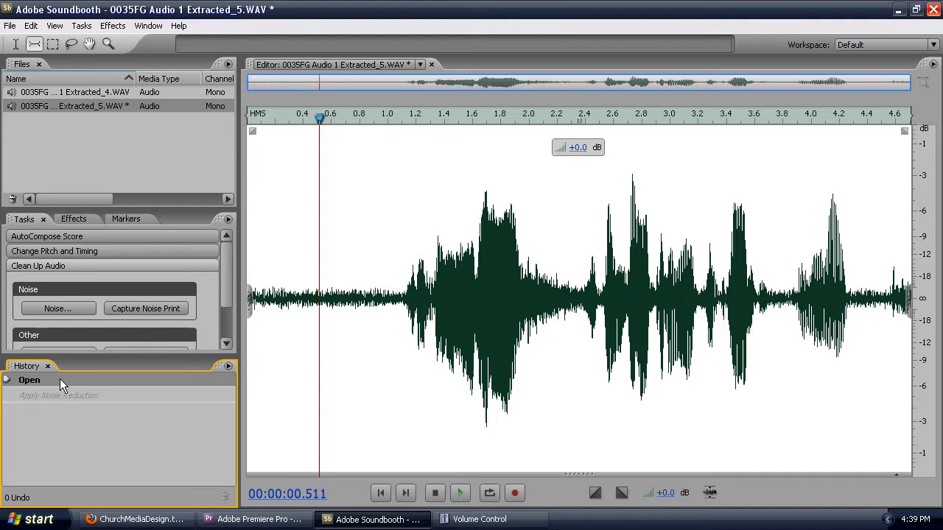
{"action": "left_click", "coordinate": [403, 288]}
{"action": "key", "text": "space"}
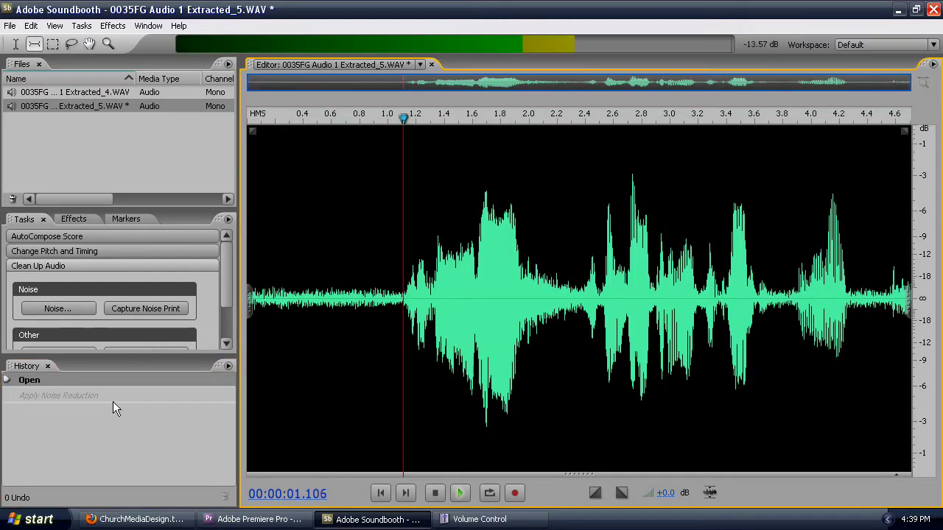
{"action": "key", "text": "space"}
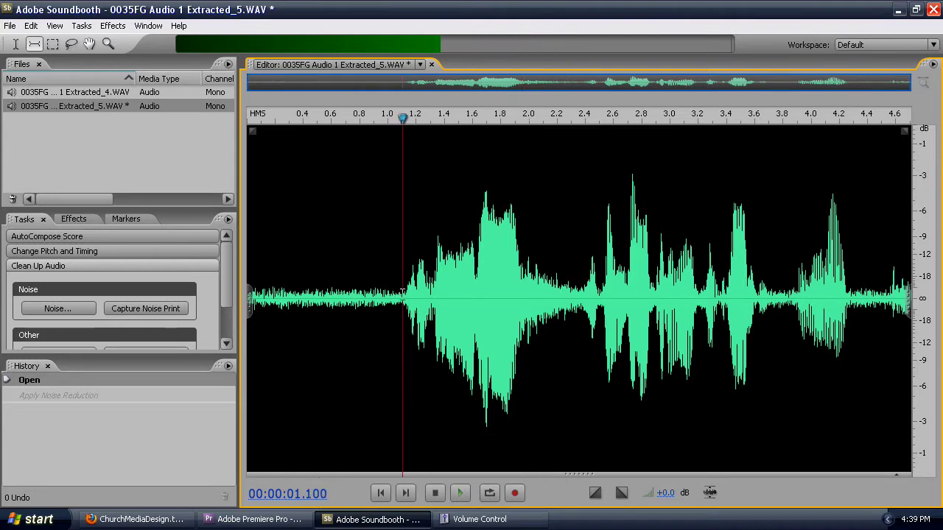
{"action": "left_click", "coordinate": [42, 396]}
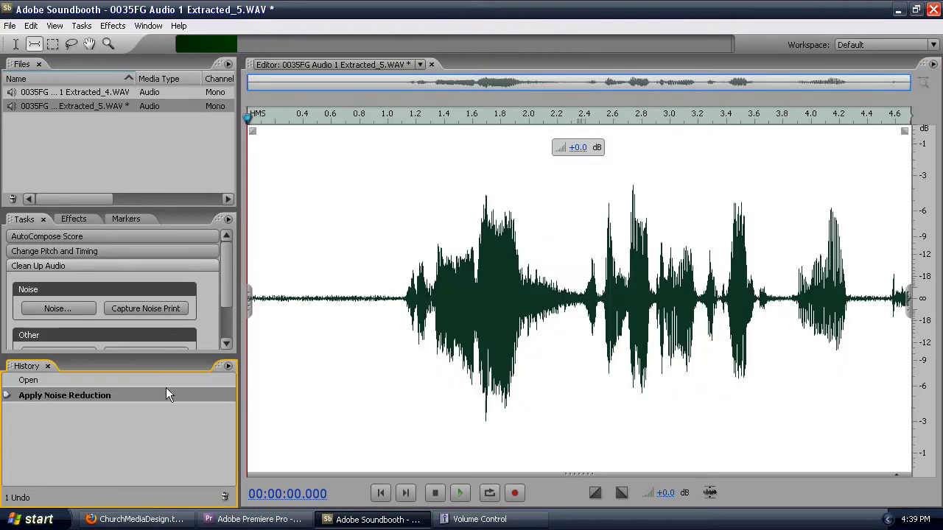
{"action": "left_click", "coordinate": [400, 298]}
{"action": "key", "text": "space"}
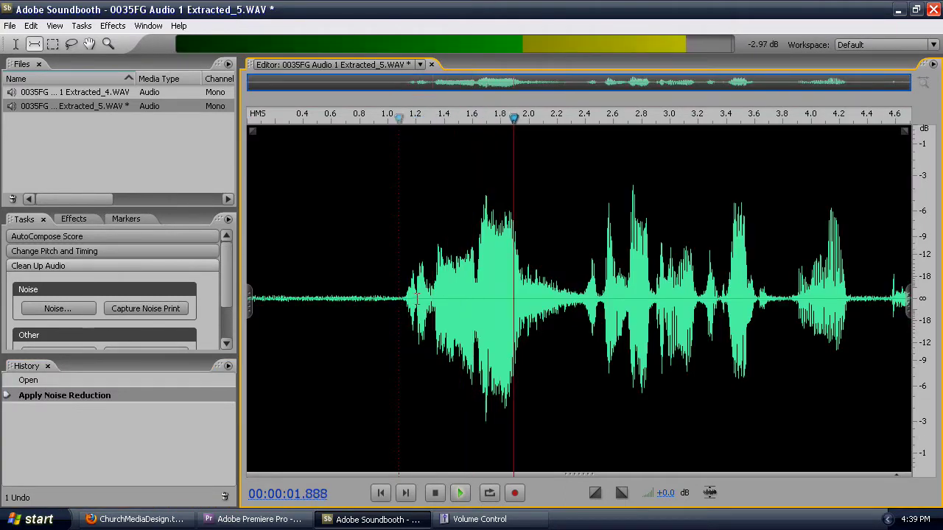
{"action": "key", "text": "space"}
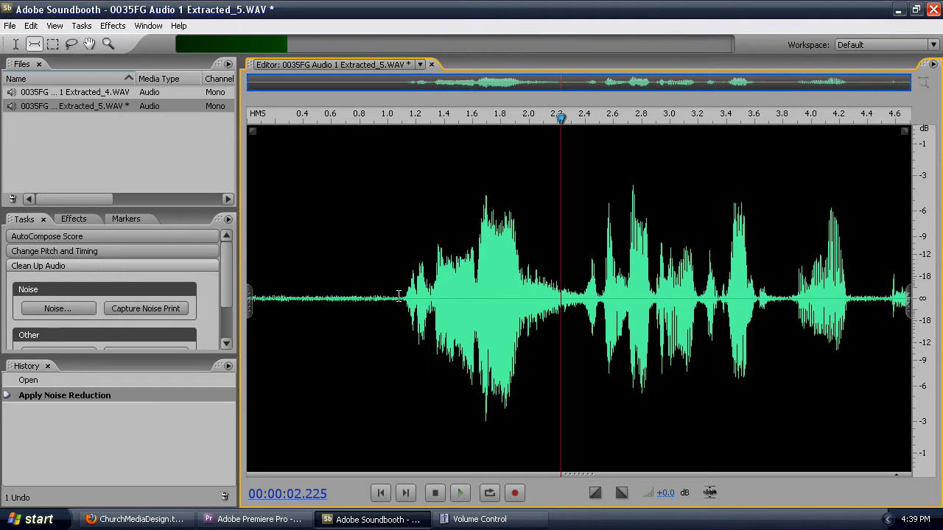
{"action": "left_click", "coordinate": [402, 298]}
{"action": "left_click", "coordinate": [80, 382]}
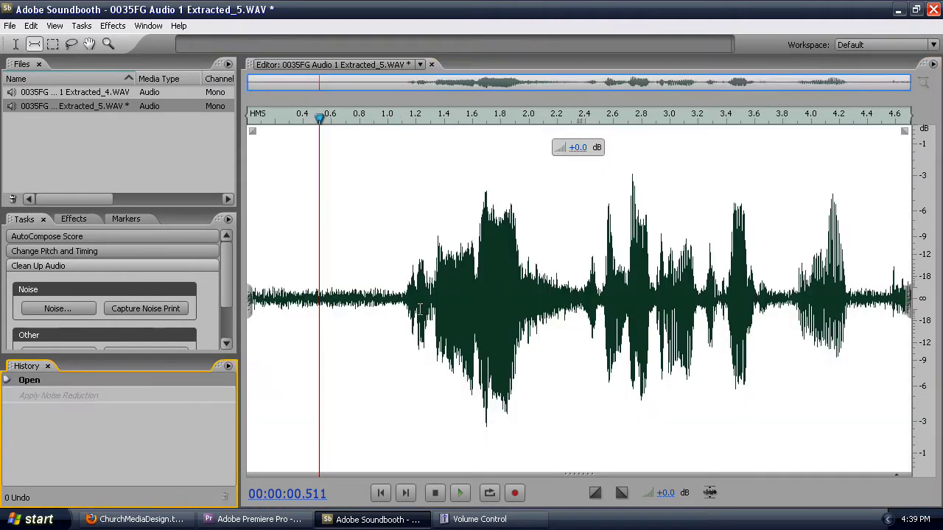
{"action": "key", "text": "space"}
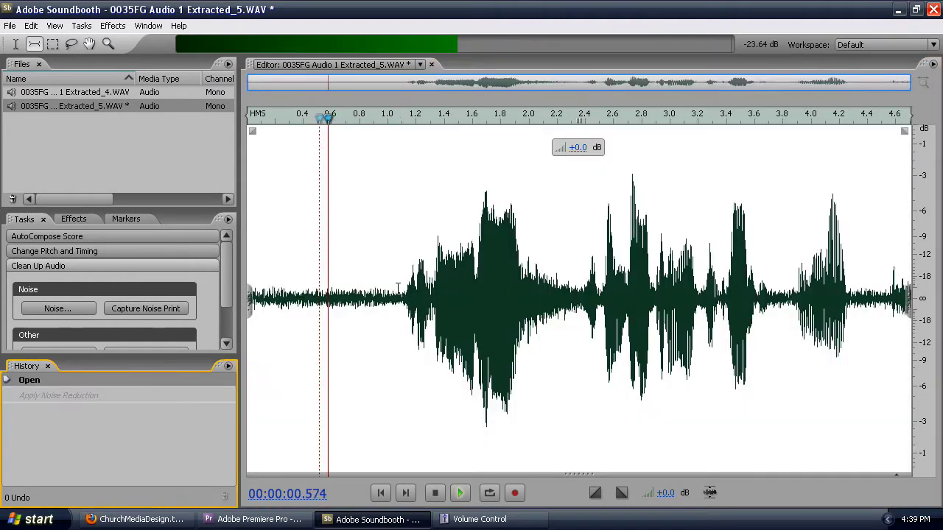
{"action": "left_click", "coordinate": [144, 395]}
{"action": "left_click", "coordinate": [327, 301]}
{"action": "key", "text": "space"}
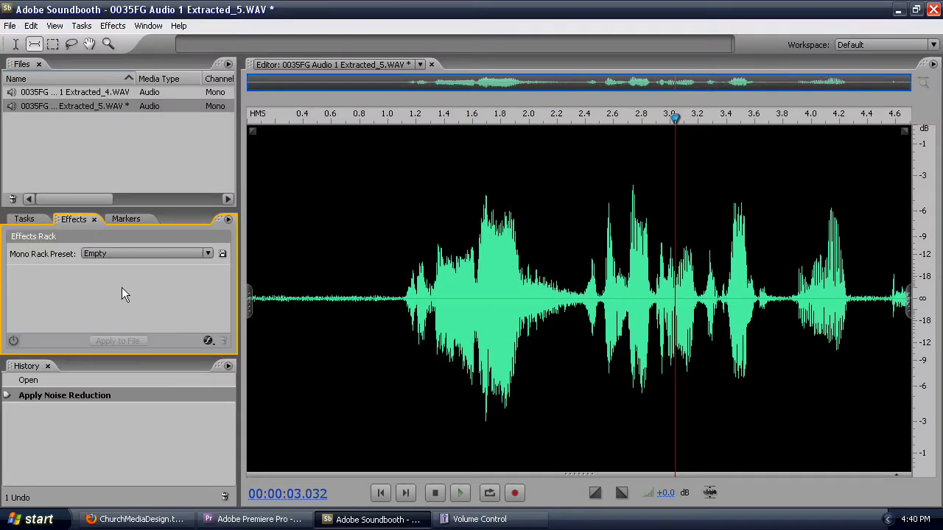
Add EQ: Graphic to the Effects Rack, view its settings, then remove it.
{"action": "left_click", "coordinate": [93, 250]}
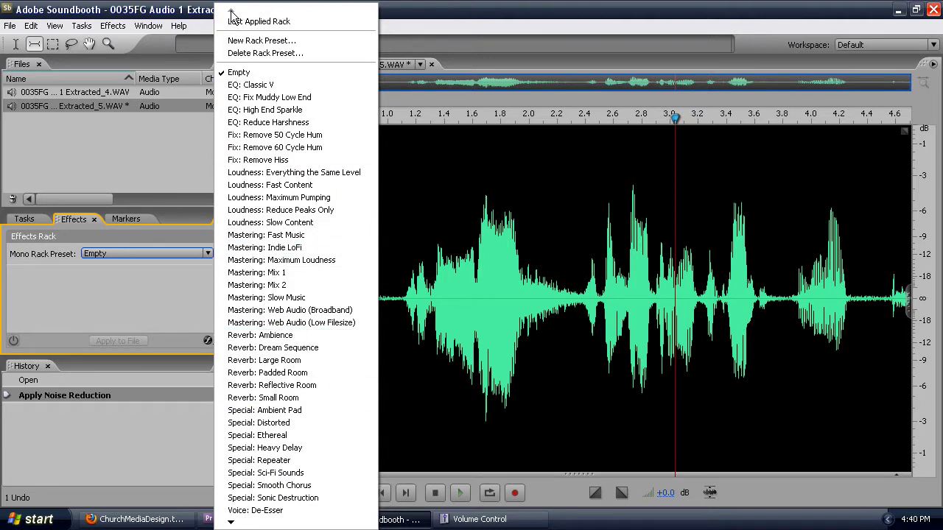
{"action": "left_click", "coordinate": [175, 293]}
{"action": "right_click", "coordinate": [123, 291]}
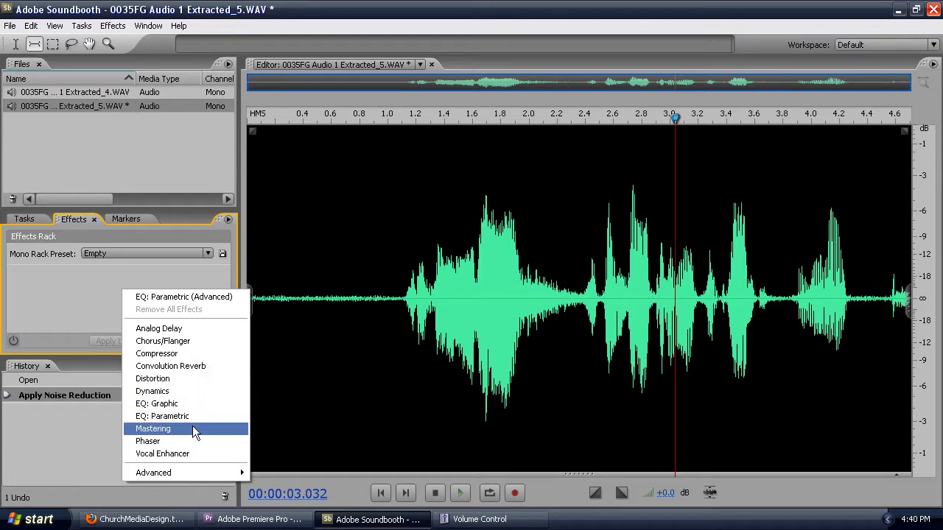
{"action": "mouse_move", "coordinate": [194, 472]}
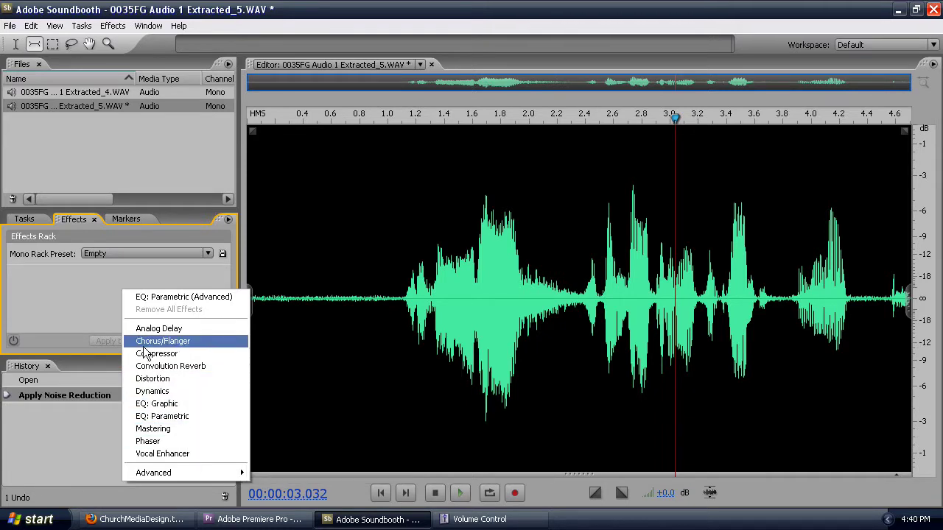
{"action": "left_click", "coordinate": [177, 407]}
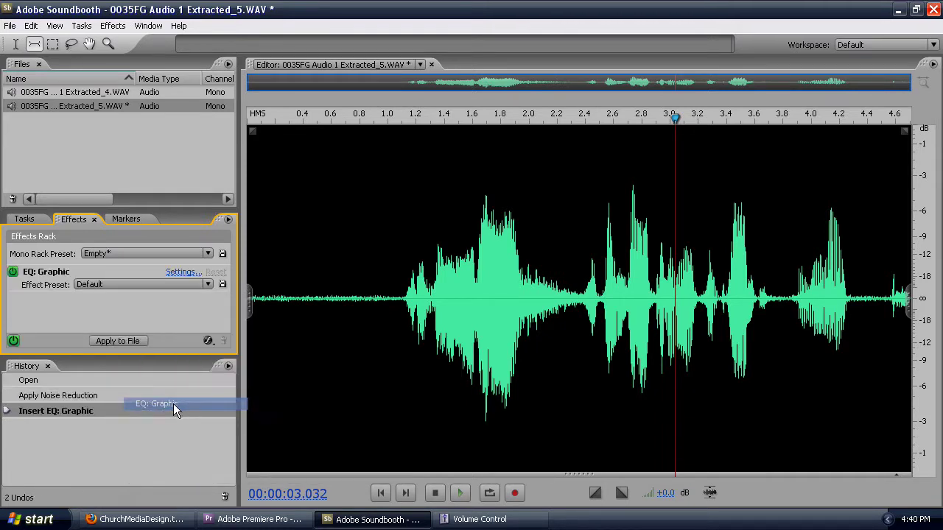
{"action": "left_click", "coordinate": [183, 272]}
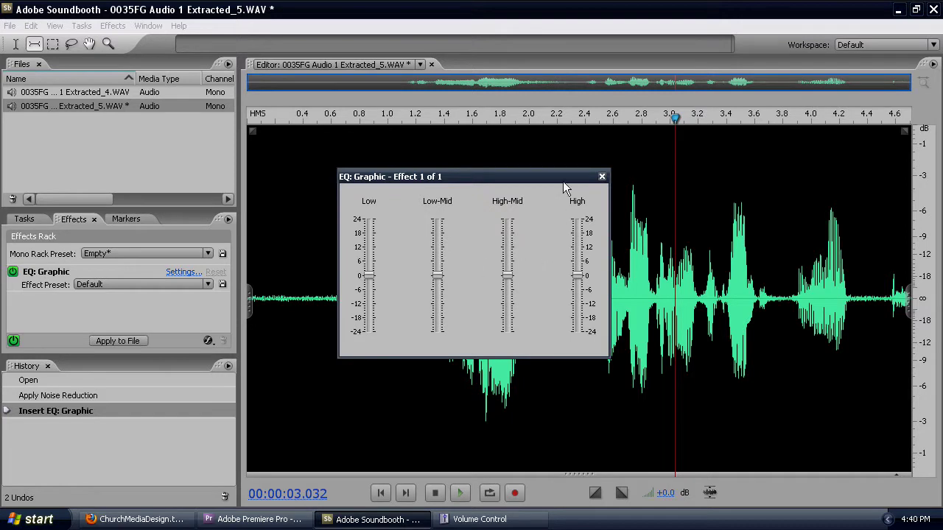
{"action": "left_click", "coordinate": [602, 177]}
{"action": "left_click", "coordinate": [43, 277]}
{"action": "key", "text": "Delete"}
Add EQ: Parametric, view its settings, then remove it from the rack.
{"action": "right_click", "coordinate": [103, 291]}
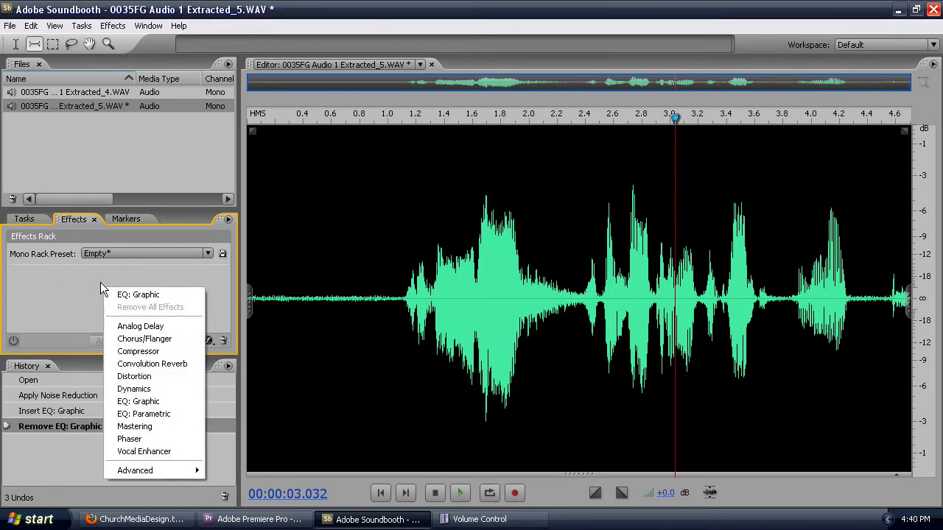
{"action": "left_click", "coordinate": [165, 414]}
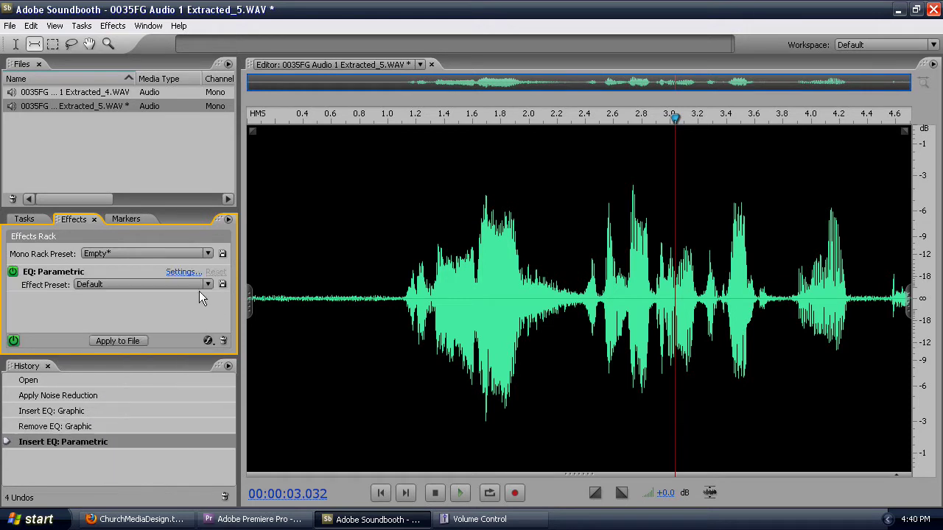
{"action": "left_click", "coordinate": [184, 273]}
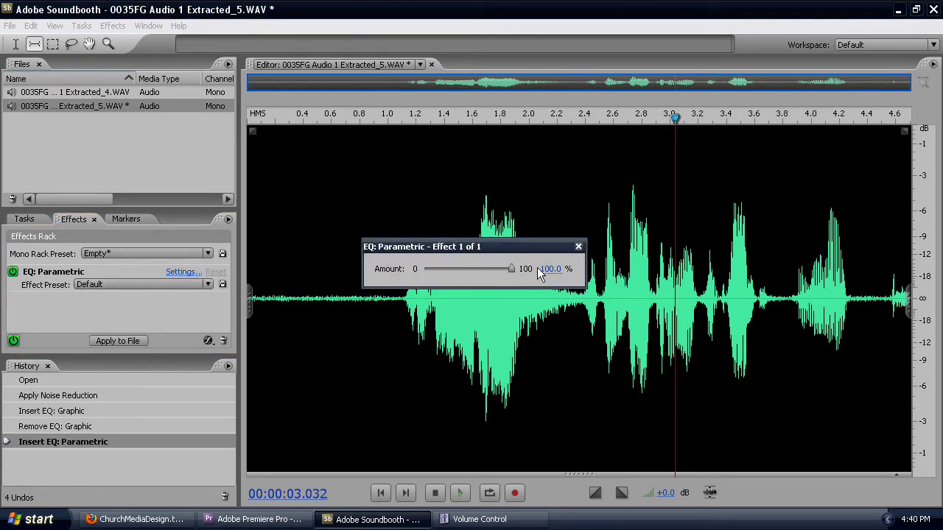
{"action": "left_click", "coordinate": [579, 247]}
{"action": "left_click", "coordinate": [46, 285]}
{"action": "key", "text": "Delete"}
{"action": "right_click", "coordinate": [79, 294]}
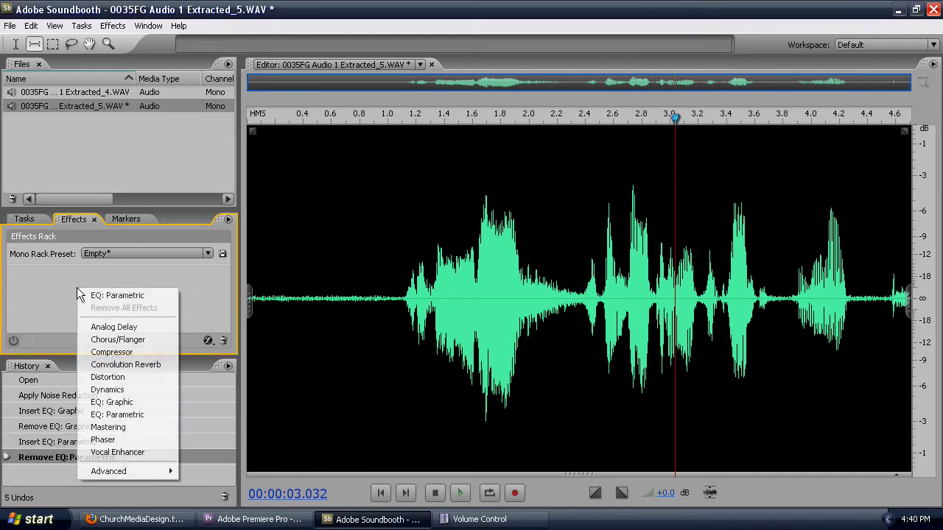
{"action": "mouse_move", "coordinate": [122, 473]}
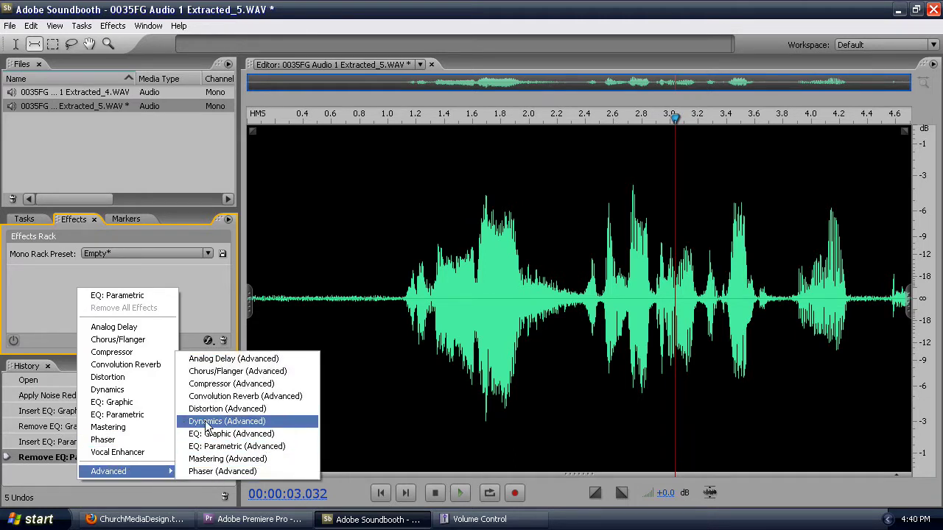
Add EQ: Graphic (Advanced), try its 10 and 30 band modes, then remove it.
{"action": "left_click", "coordinate": [230, 434]}
{"action": "left_click", "coordinate": [186, 272]}
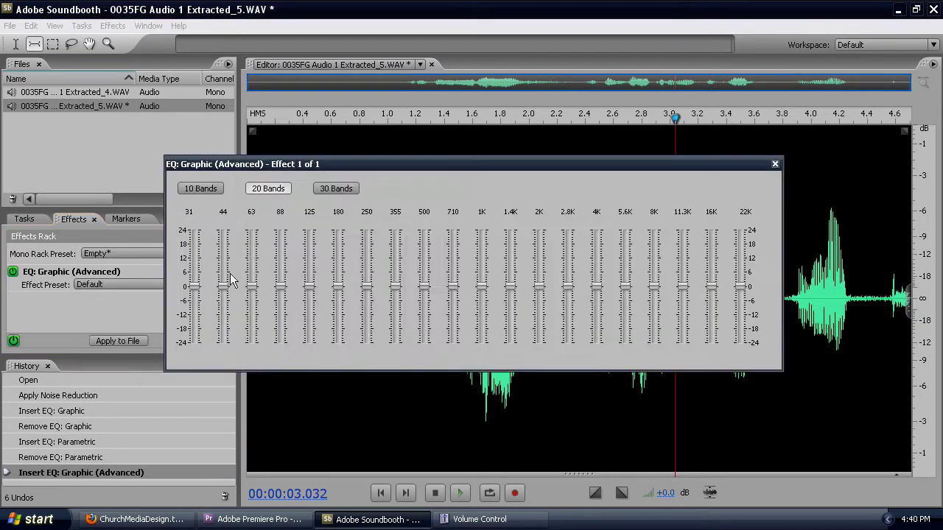
{"action": "left_click", "coordinate": [201, 190]}
{"action": "left_click", "coordinate": [343, 189]}
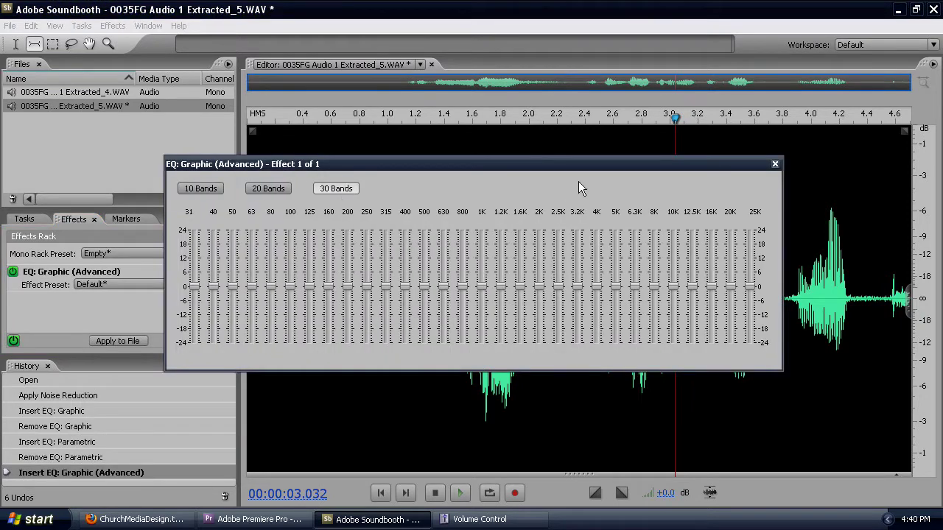
{"action": "left_click", "coordinate": [775, 165]}
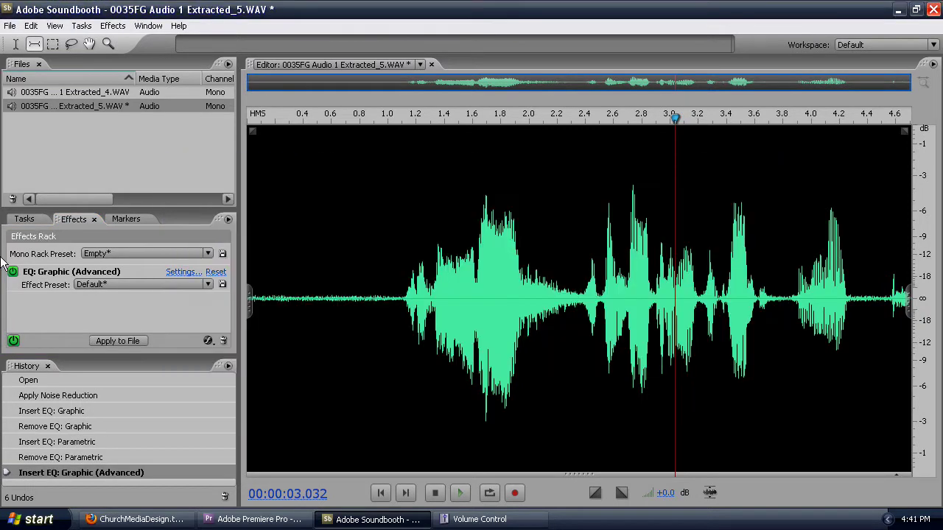
{"action": "left_click", "coordinate": [45, 277]}
{"action": "key", "text": "Delete"}
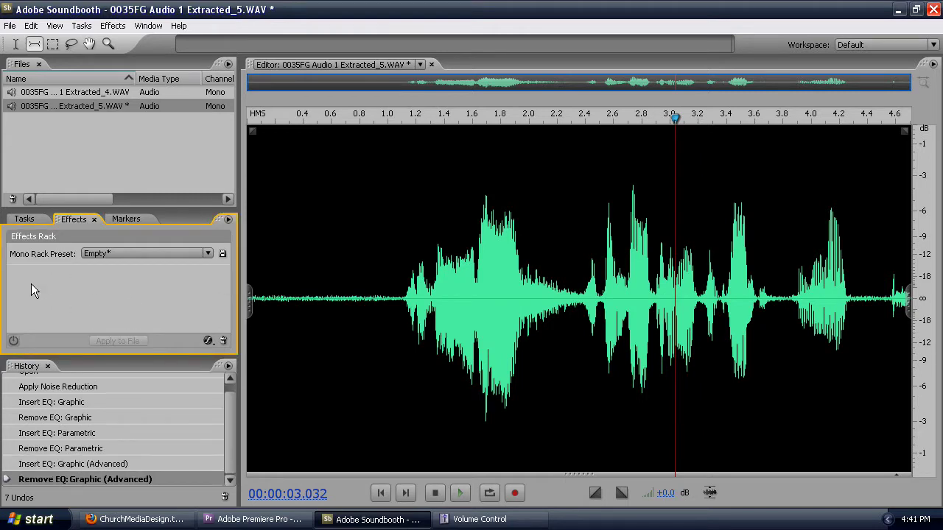
Insert EQ: Parametric (Advanced) into the Effects Rack.
{"action": "right_click", "coordinate": [127, 287]}
{"action": "mouse_move", "coordinate": [181, 475]}
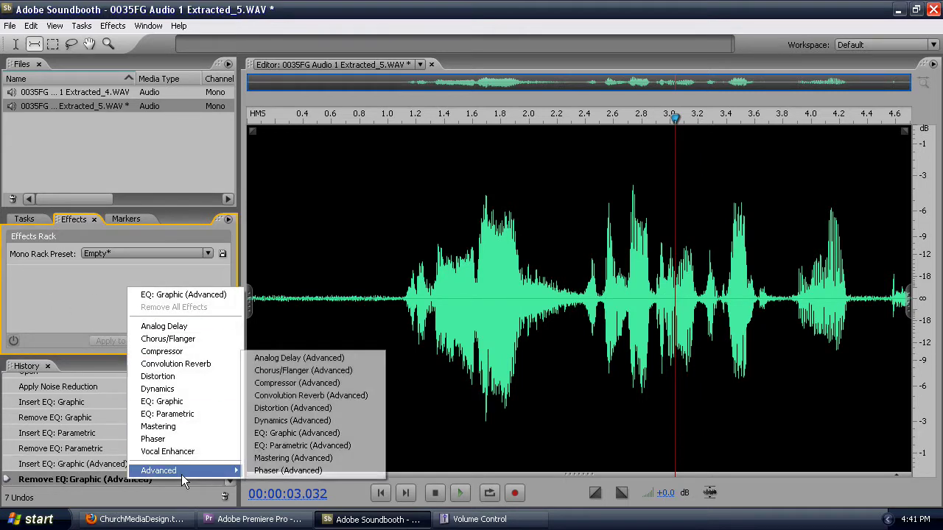
{"action": "left_click", "coordinate": [304, 445]}
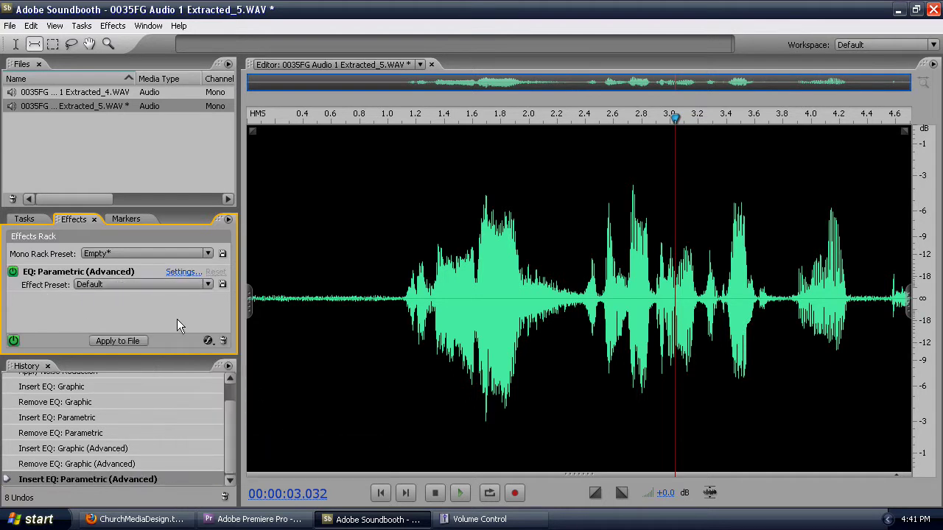
Open the Parametric EQ settings, reposition the window, and play the clip from the start.
{"action": "left_click", "coordinate": [182, 271]}
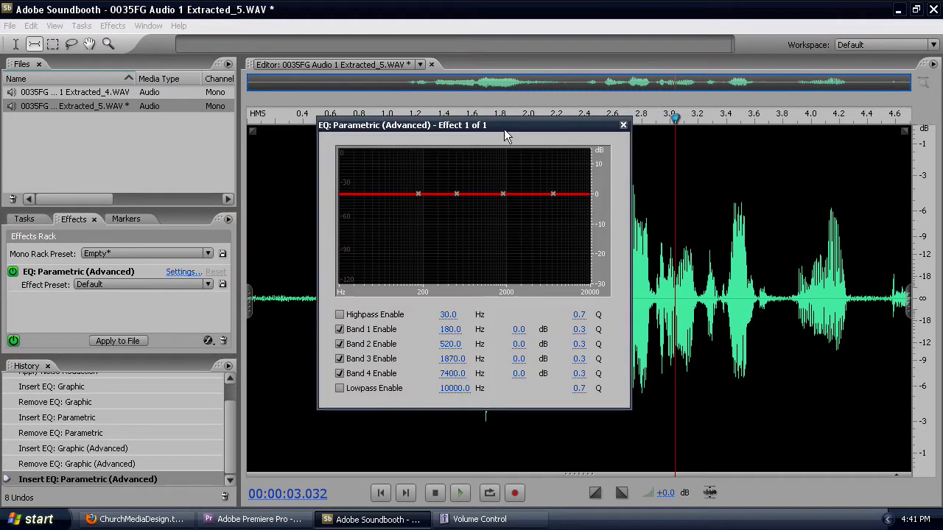
{"action": "left_click_drag", "start_coordinate": [504, 127], "coordinate": [498, 211]}
{"action": "left_click", "coordinate": [679, 122]}
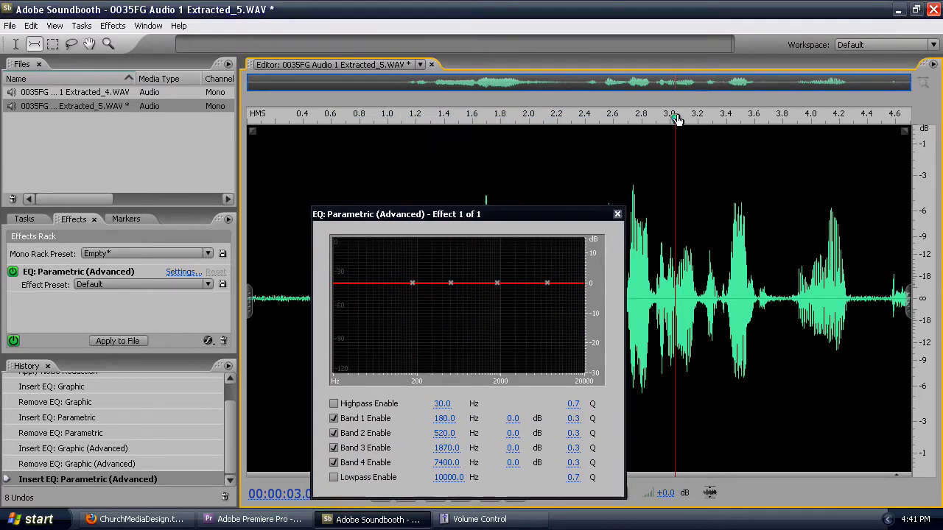
{"action": "key", "text": "Home"}
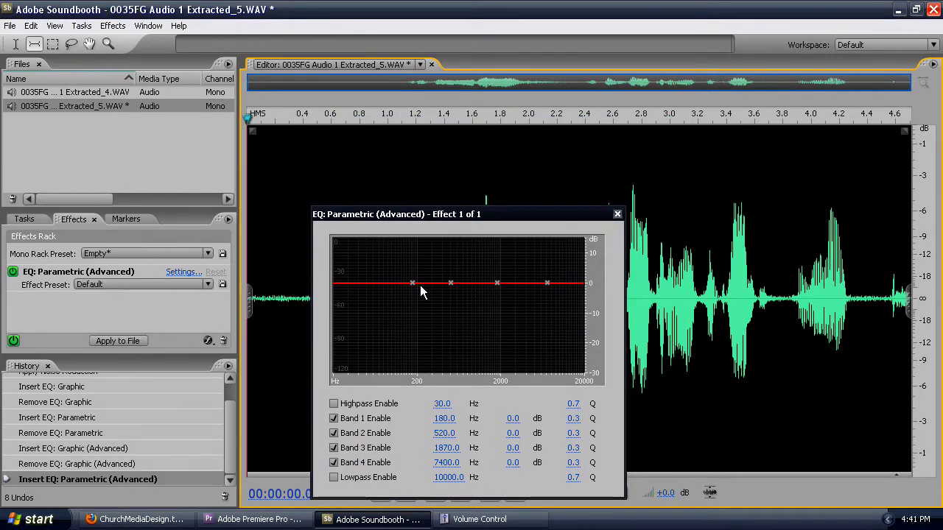
{"action": "key", "text": "space"}
Cut Band 1 to -4.3 dB at 73.41 Hz, boost Band 2 to 3.9 dB, set Band 3 to 2229 Hz.
{"action": "left_click_drag", "start_coordinate": [411, 284], "coordinate": [378, 303]}
{"action": "mouse_move", "coordinate": [451, 283]}
{"action": "left_mouse_down"}
{"action": "mouse_move", "coordinate": [454, 273]}
{"action": "mouse_move", "coordinate": [443, 283]}
{"action": "left_mouse_up"}
{"action": "mouse_move", "coordinate": [498, 283]}
{"action": "left_mouse_down"}
{"action": "mouse_move", "coordinate": [505, 284]}
{"action": "mouse_move", "coordinate": [490, 286]}
{"action": "mouse_move", "coordinate": [507, 280]}
{"action": "left_mouse_up"}
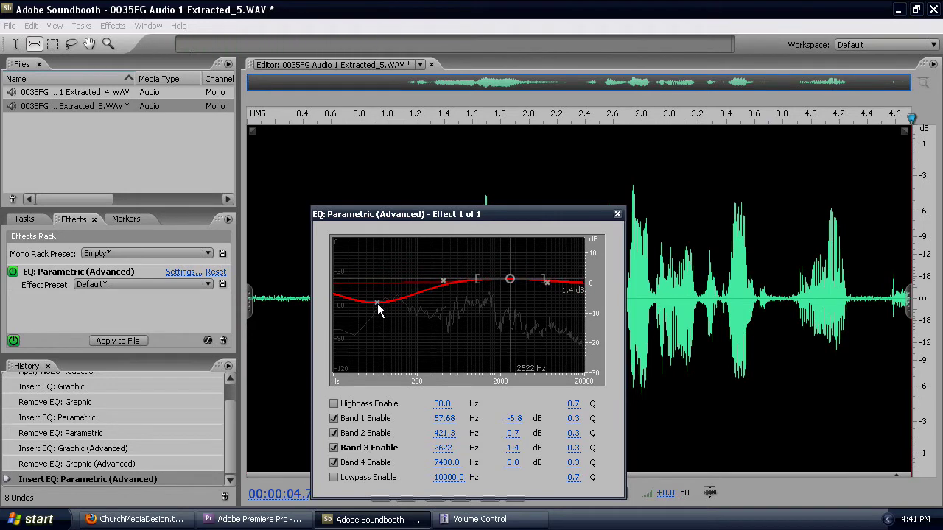
{"action": "left_click_drag", "start_coordinate": [377, 303], "coordinate": [381, 298]}
{"action": "left_click_drag", "start_coordinate": [445, 287], "coordinate": [421, 275]}
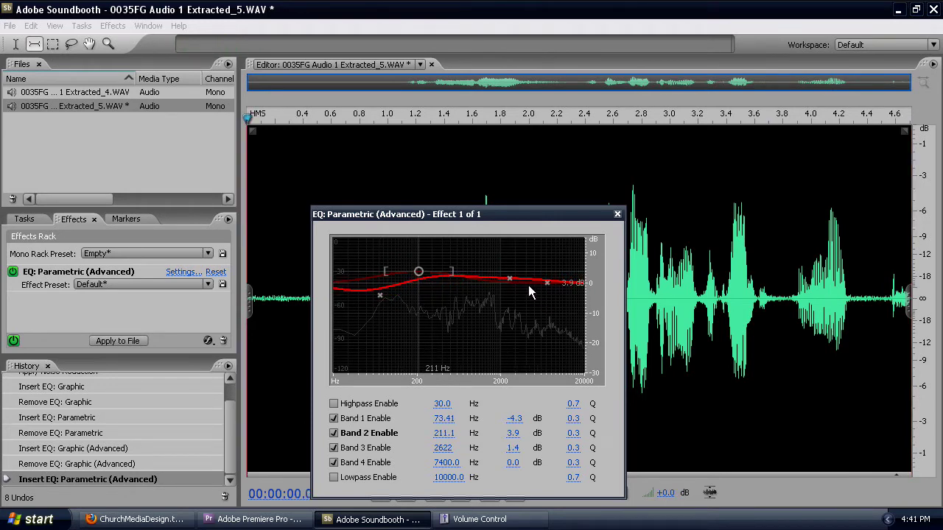
{"action": "left_click_drag", "start_coordinate": [509, 281], "coordinate": [551, 281]}
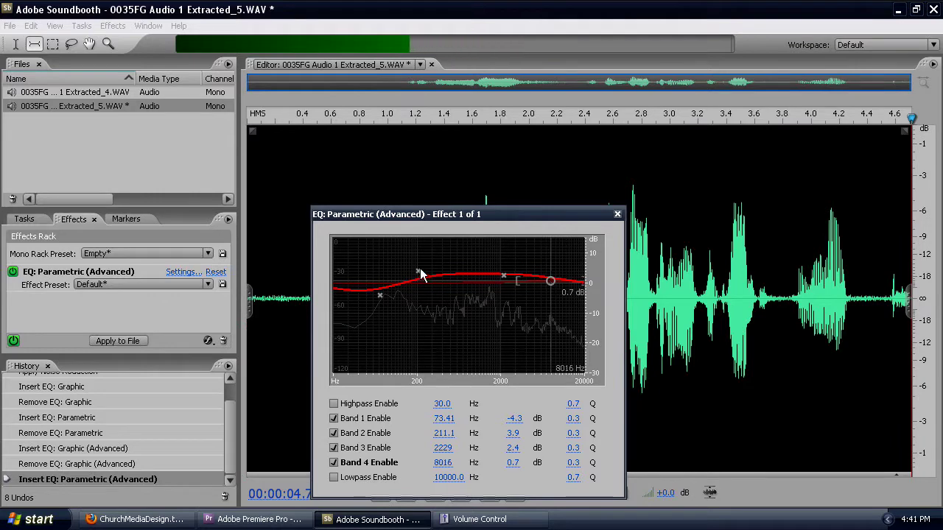
Refine Band 2 to 0.7 dB, Band 3 to 1973 Hz/1.6 dB, Band 4 to 2.1 dB, then close.
{"action": "left_click_drag", "start_coordinate": [418, 273], "coordinate": [423, 281]}
{"action": "left_click_drag", "start_coordinate": [504, 277], "coordinate": [498, 281]}
{"action": "left_click_drag", "start_coordinate": [554, 284], "coordinate": [499, 276]}
{"action": "key", "text": "space"}
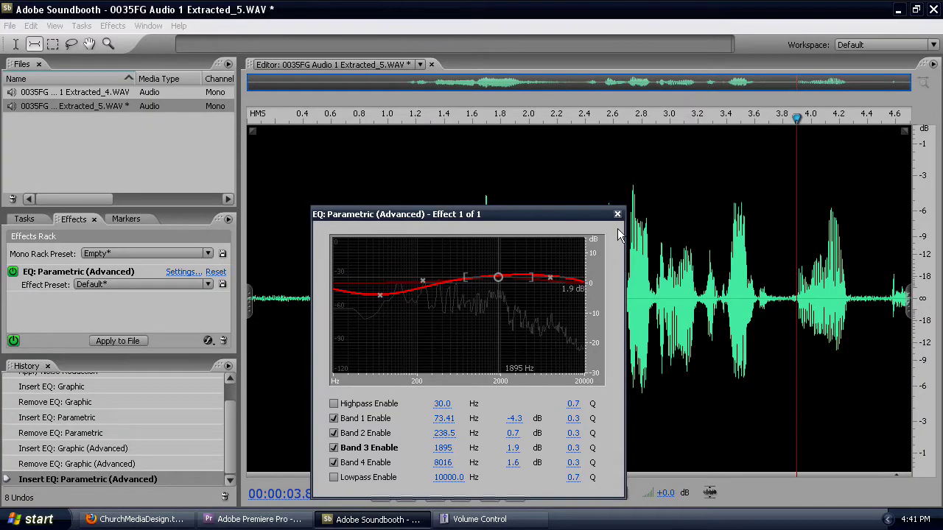
{"action": "left_click", "coordinate": [617, 215]}
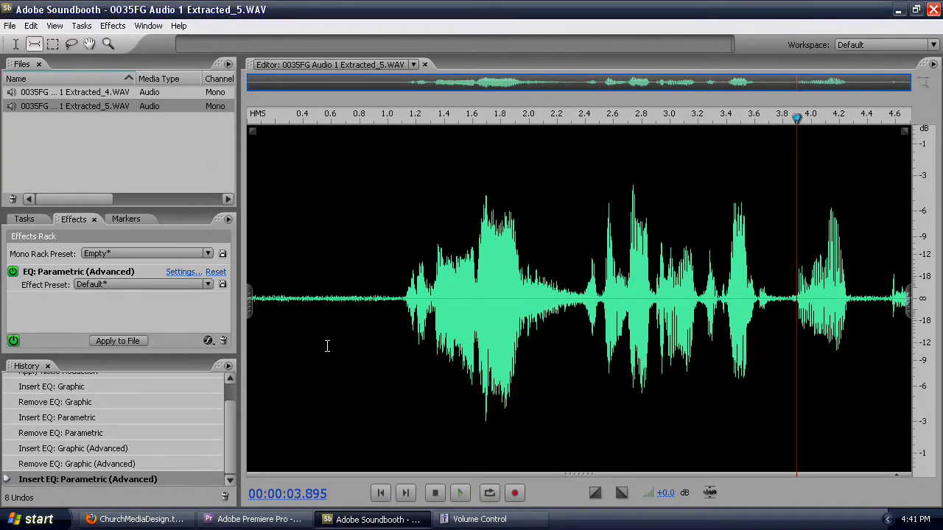
{"action": "left_click", "coordinate": [899, 11]}
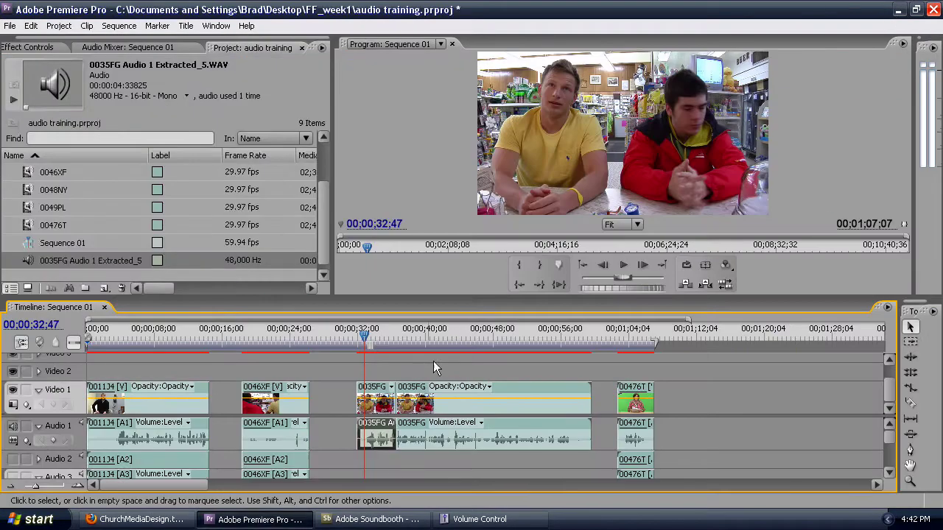
{"action": "left_click_drag", "start_coordinate": [361, 339], "coordinate": [364, 343]}
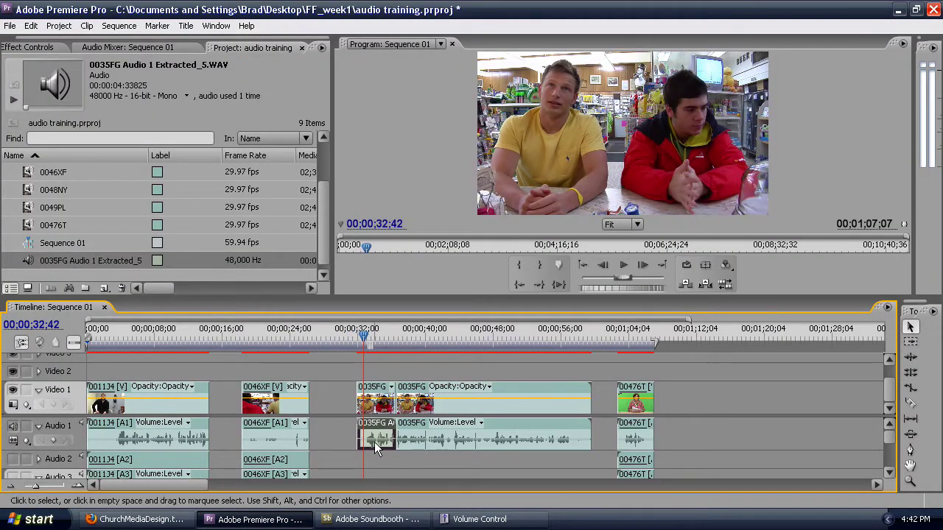
{"action": "key", "text": "space"}
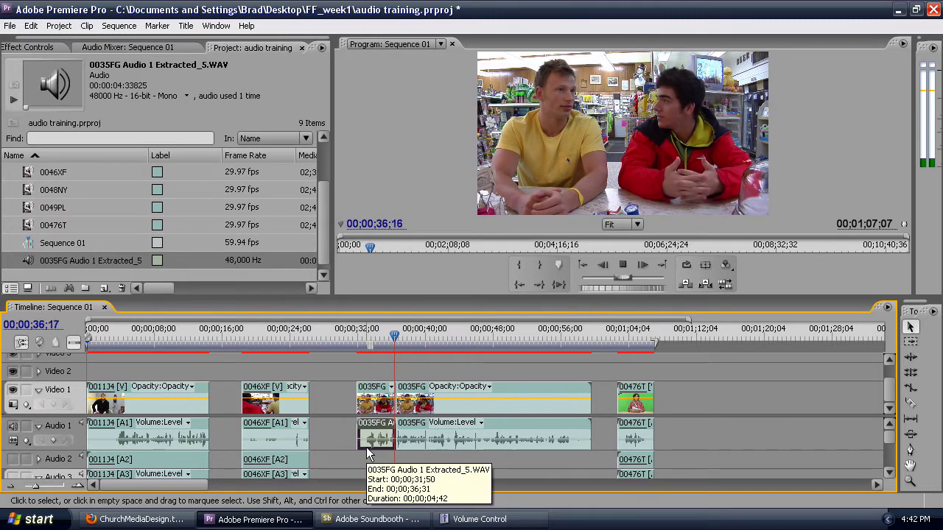
{"action": "left_click", "coordinate": [394, 336]}
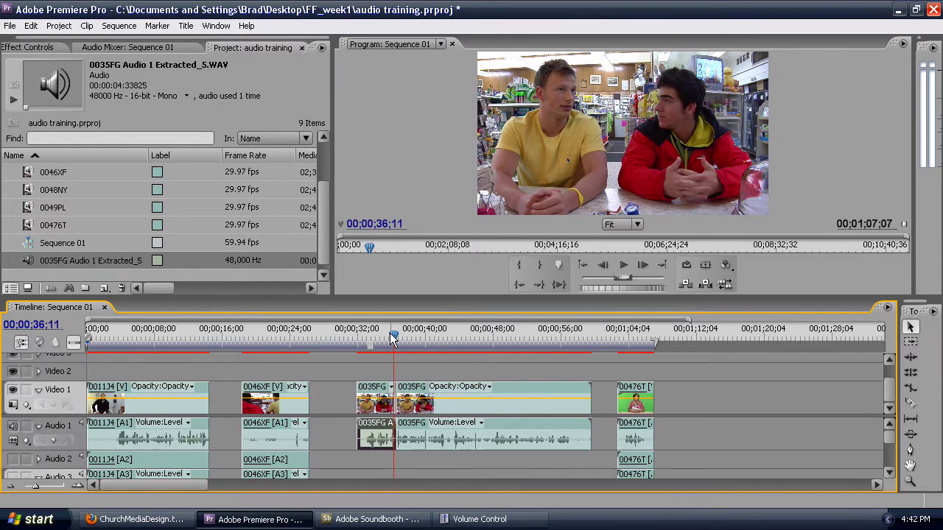
{"action": "left_click_drag", "start_coordinate": [392, 337], "coordinate": [391, 341]}
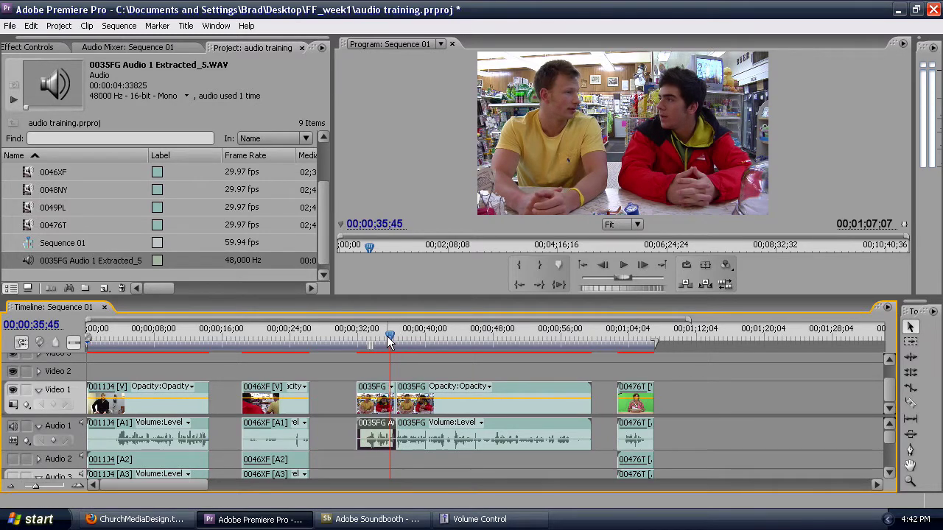
{"action": "key", "text": "space"}
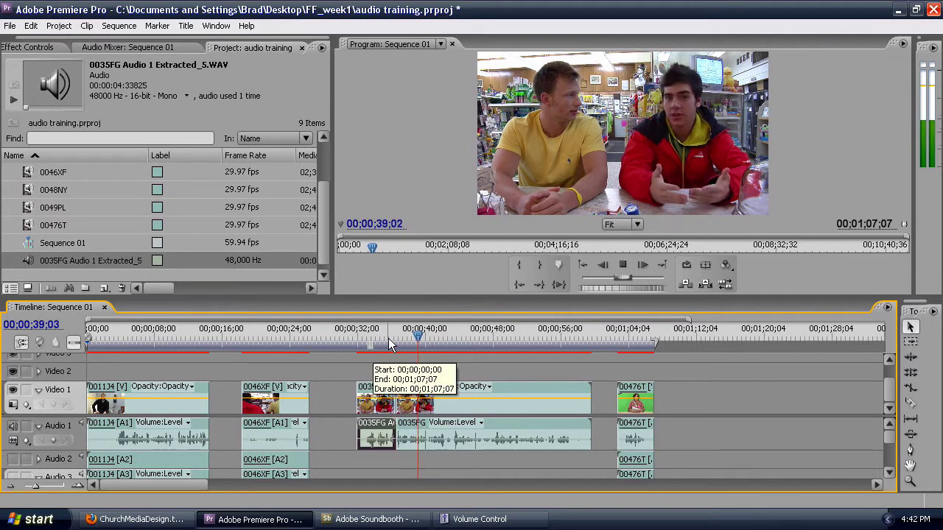
{"action": "left_click", "coordinate": [384, 338]}
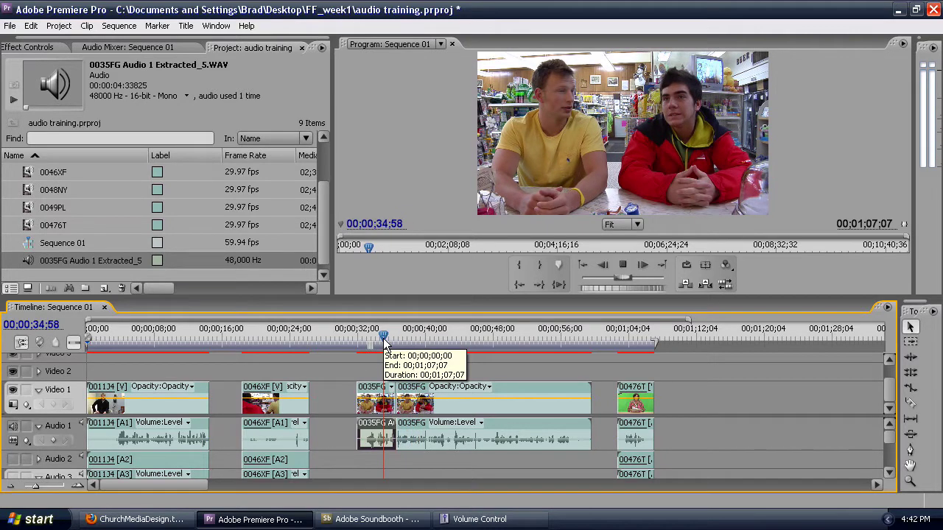
{"action": "key", "text": "space"}
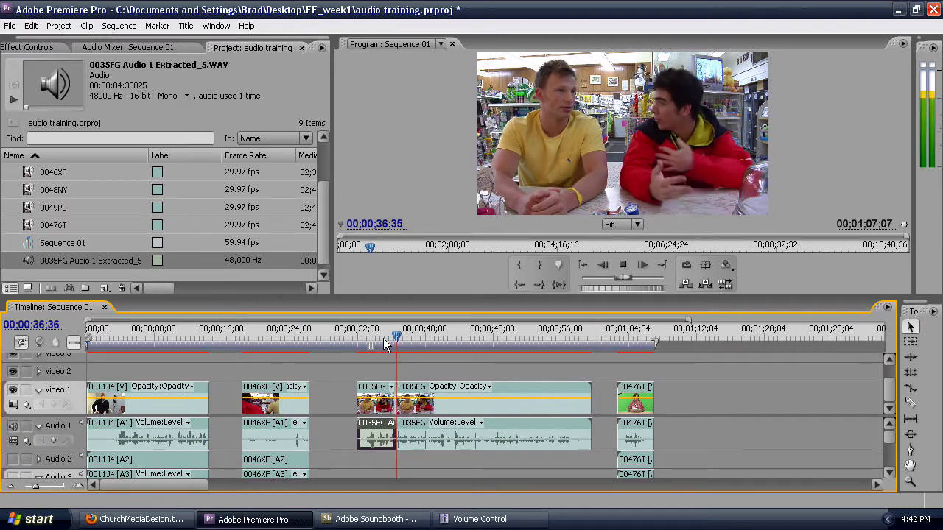
{"action": "key", "text": "space"}
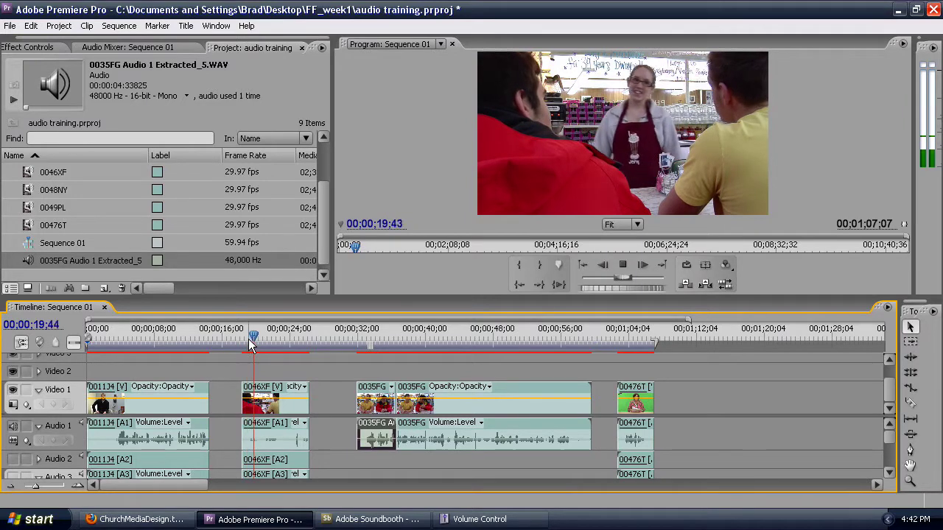
Stop playback at 19;03 and unlink the 0046XF clip's video from its audio.
{"action": "key", "text": "space"}
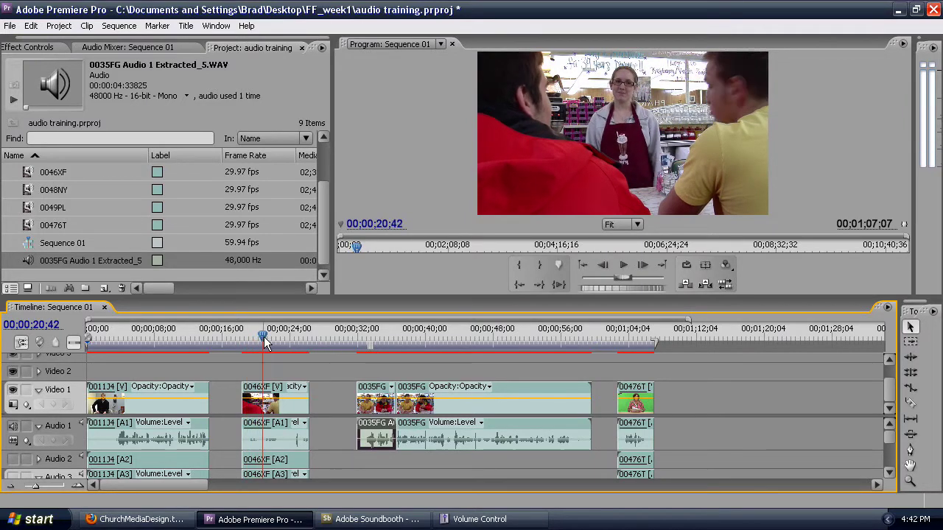
{"action": "left_click_drag", "start_coordinate": [265, 344], "coordinate": [248, 344]}
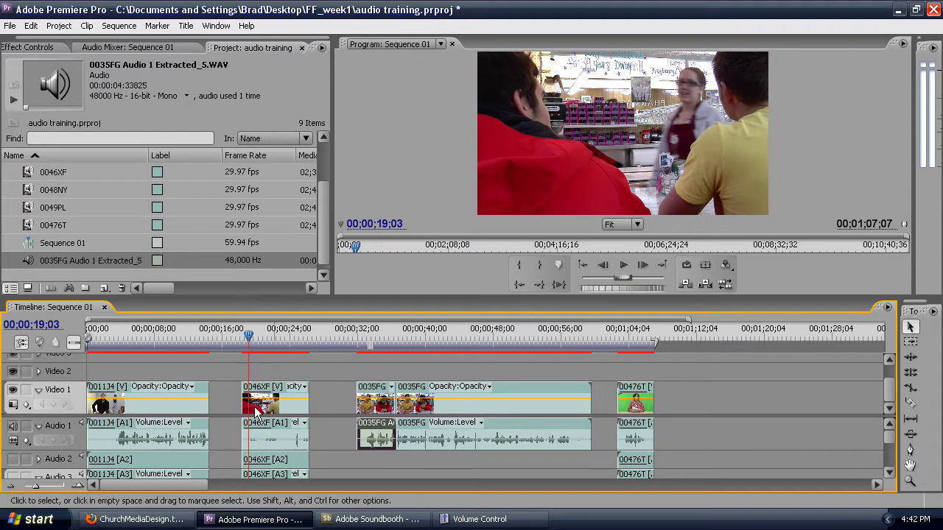
{"action": "left_click", "coordinate": [272, 439]}
{"action": "right_click", "coordinate": [272, 438]}
{"action": "left_click", "coordinate": [310, 188]}
Send the 0046XF audio to Soundbooth using Edit in Adobe Soundbooth > Render and Replace.
{"action": "left_click", "coordinate": [267, 441]}
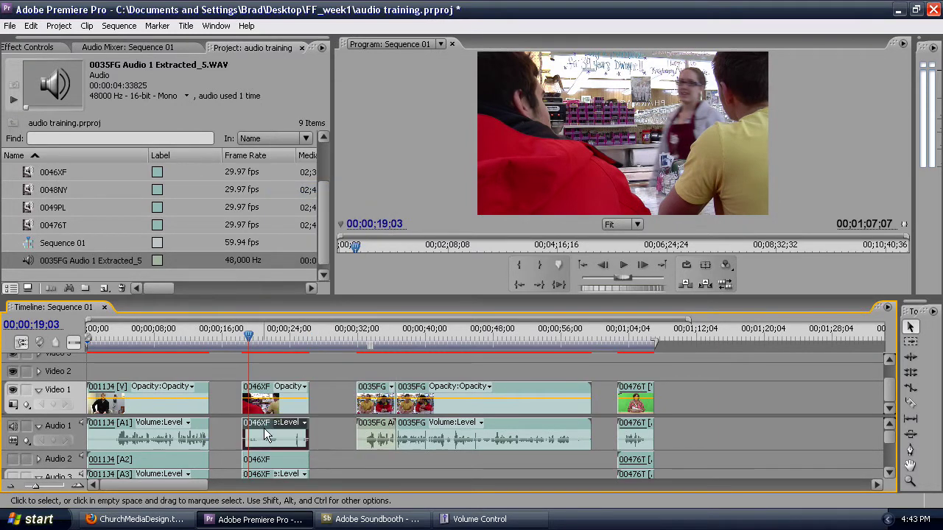
{"action": "right_click", "coordinate": [265, 442]}
{"action": "mouse_move", "coordinate": [335, 388]}
{"action": "left_click", "coordinate": [433, 400]}
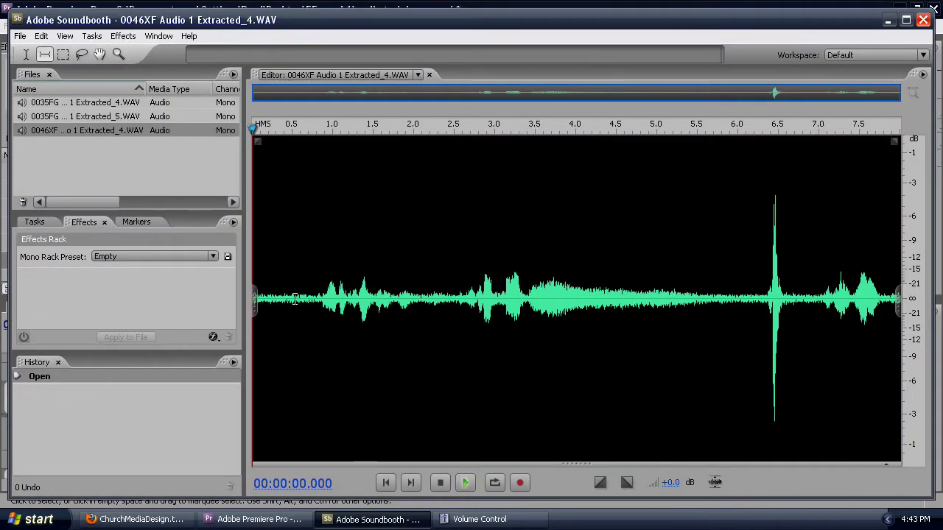
Capture a noise print from the first 0.5 s of the 0046XF audio, then deselect.
{"action": "left_click_drag", "start_coordinate": [295, 298], "coordinate": [194, 284]}
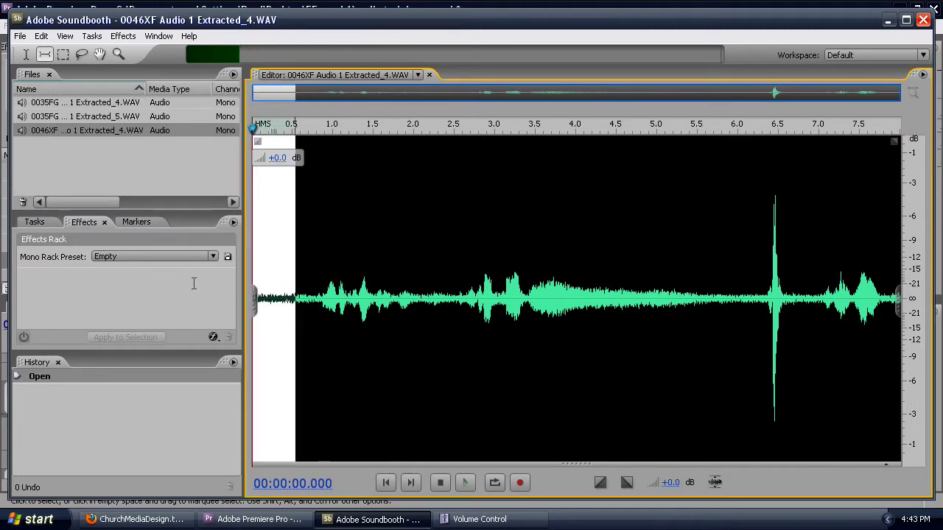
{"action": "left_click", "coordinate": [34, 222]}
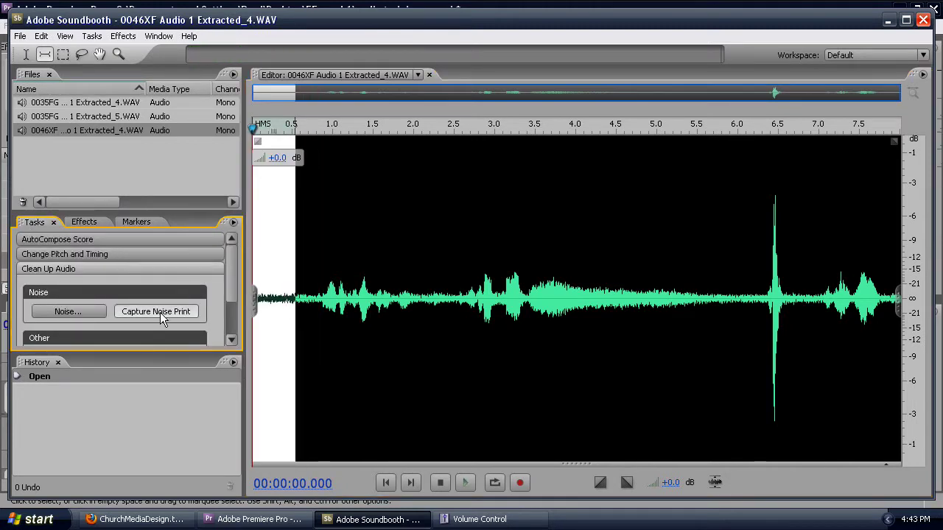
{"action": "left_click", "coordinate": [160, 313]}
{"action": "left_click", "coordinate": [308, 287]}
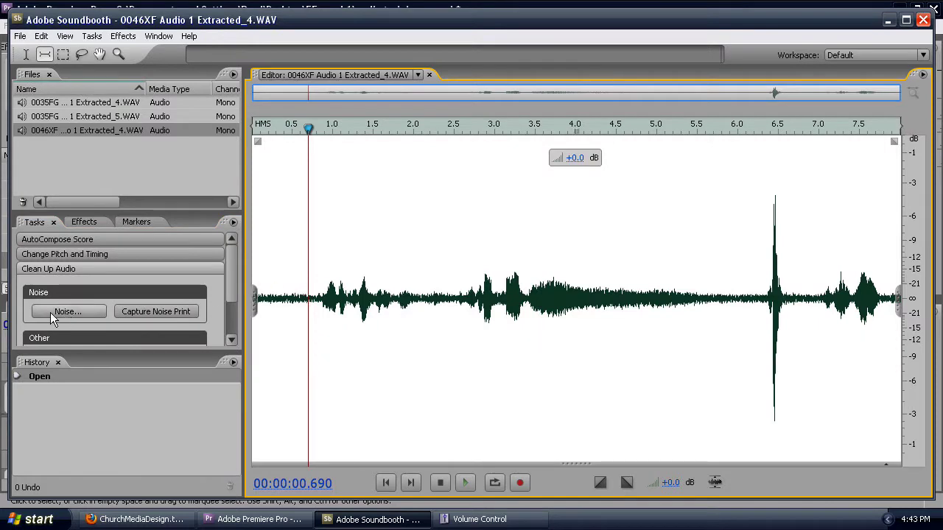
Preview and apply noise reduction to the whole file with Reduce By at 13.2 dB.
{"action": "left_click", "coordinate": [55, 313]}
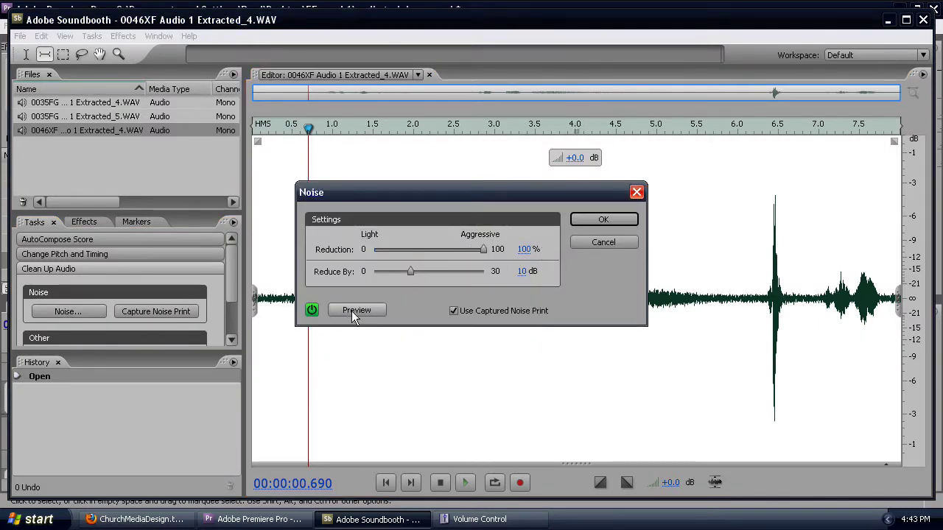
{"action": "left_click", "coordinate": [372, 311]}
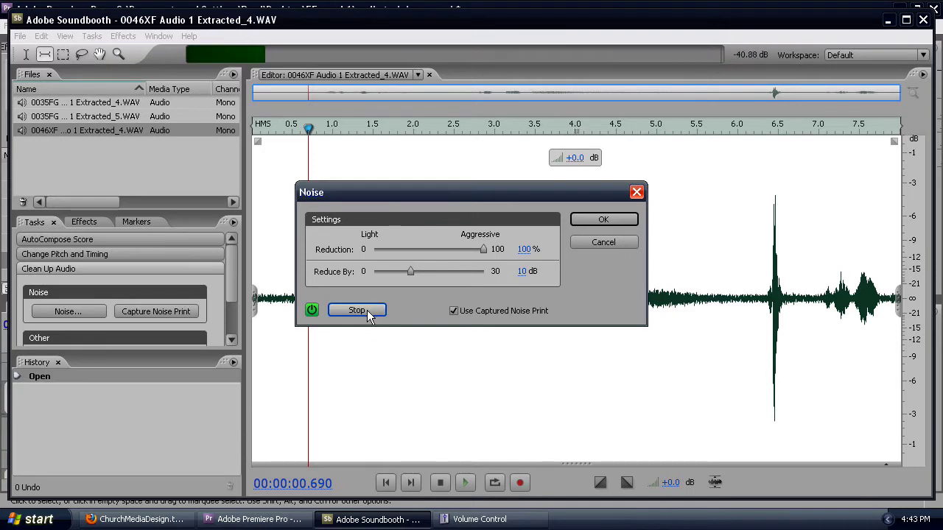
{"action": "left_click", "coordinate": [368, 311]}
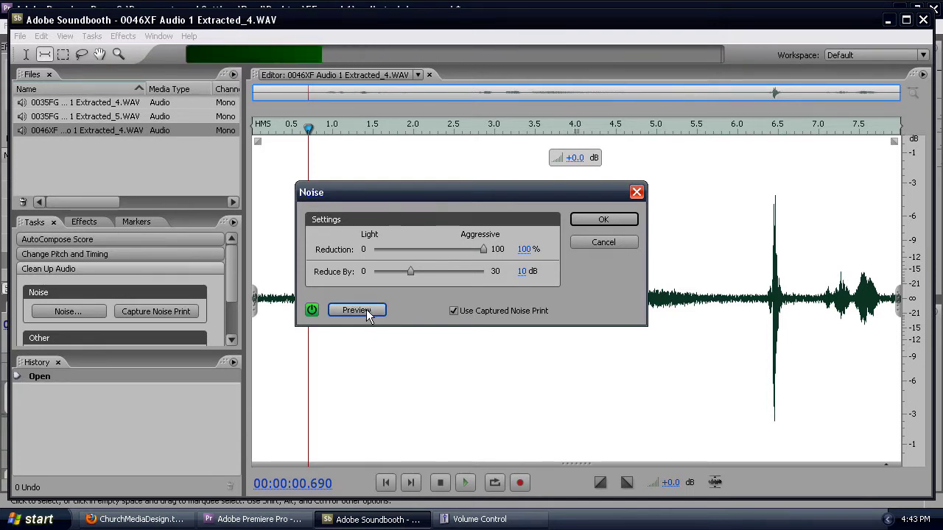
{"action": "left_click_drag", "start_coordinate": [411, 272], "coordinate": [423, 271]}
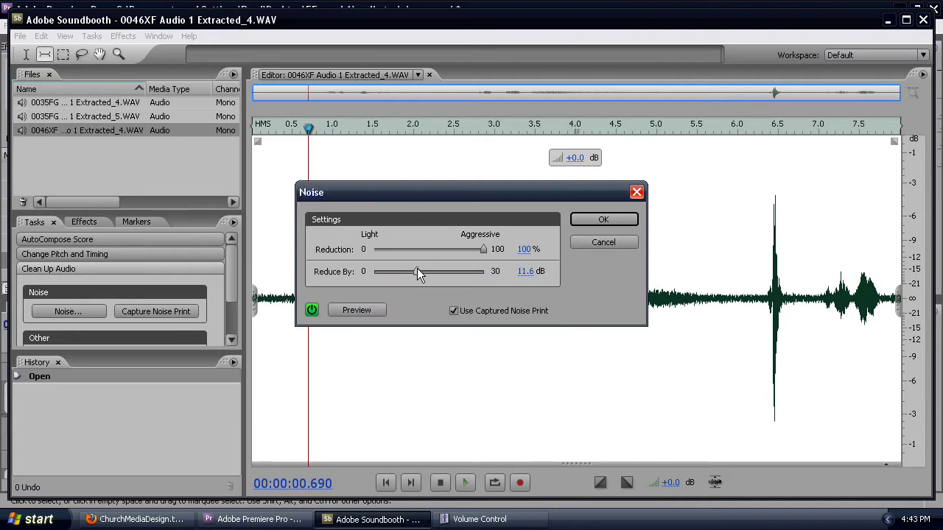
{"action": "left_click", "coordinate": [365, 310]}
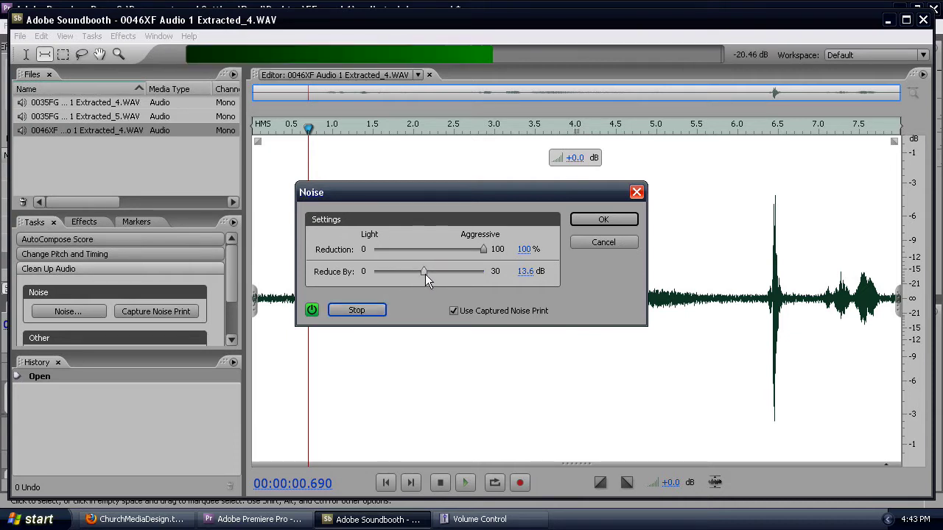
{"action": "mouse_move", "coordinate": [425, 275]}
{"action": "left_mouse_down"}
{"action": "mouse_move", "coordinate": [441, 273]}
{"action": "mouse_move", "coordinate": [423, 277]}
{"action": "left_mouse_up"}
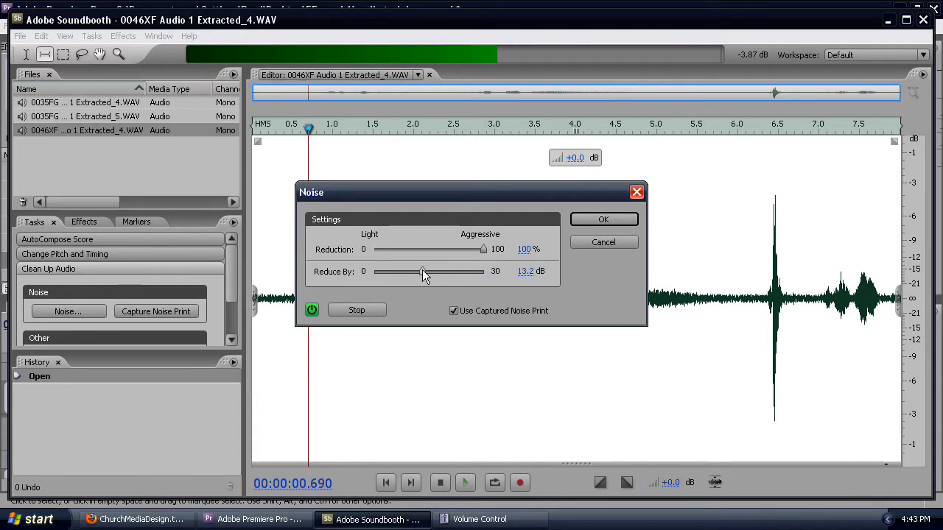
{"action": "left_click", "coordinate": [369, 310]}
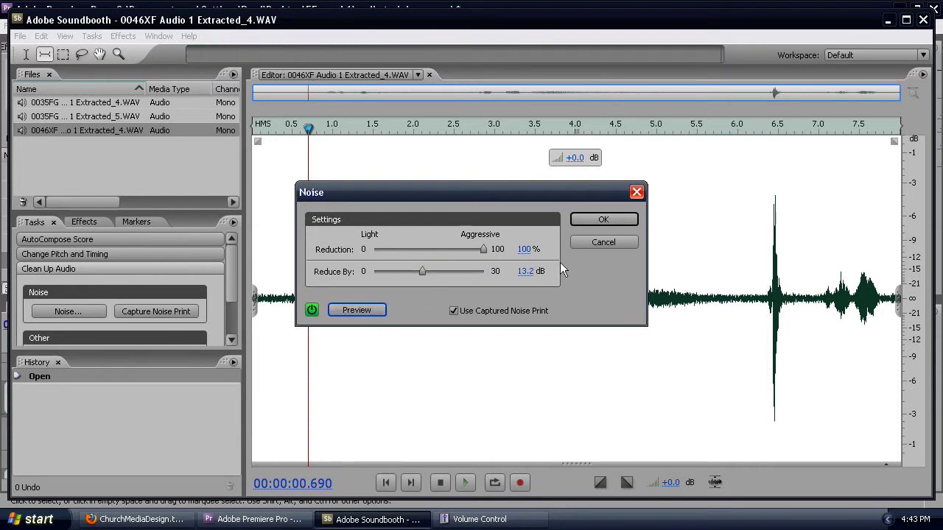
{"action": "left_click", "coordinate": [594, 221]}
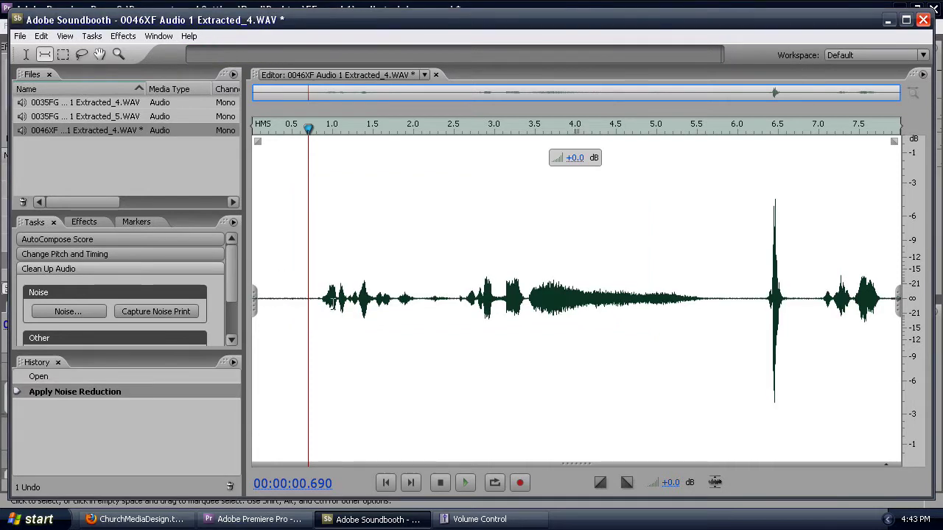
Boost the 0.9–2.0 s opening phrase and play back the result.
{"action": "left_click_drag", "start_coordinate": [321, 300], "coordinate": [415, 300]}
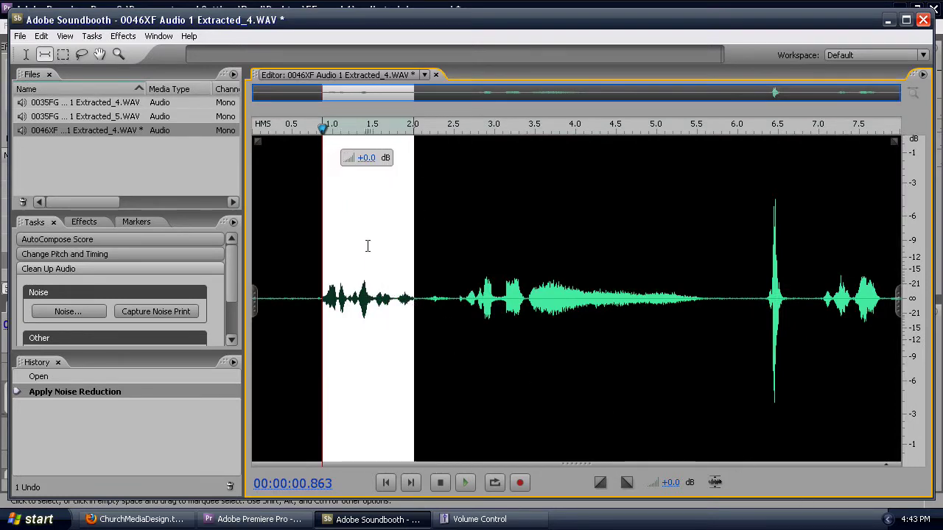
{"action": "left_click_drag", "start_coordinate": [369, 163], "coordinate": [397, 180]}
{"action": "left_click", "coordinate": [318, 296]}
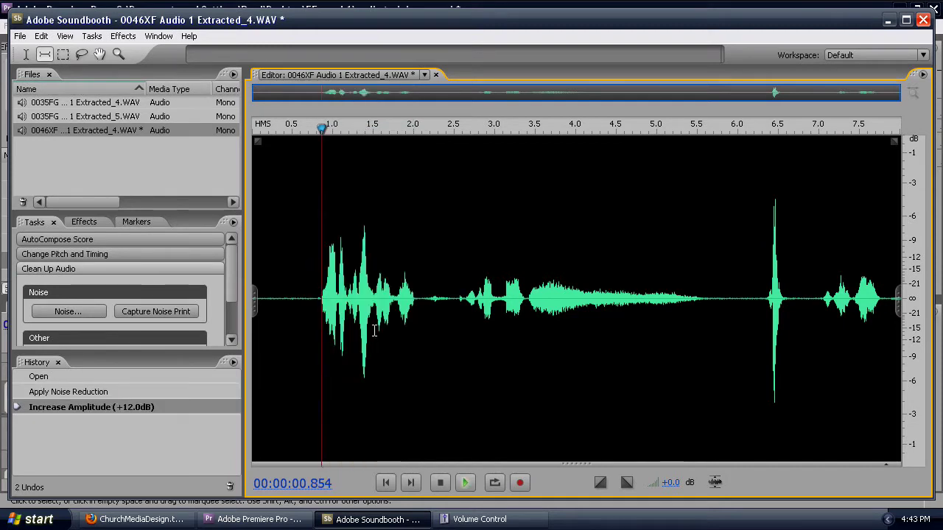
{"action": "key", "text": "space"}
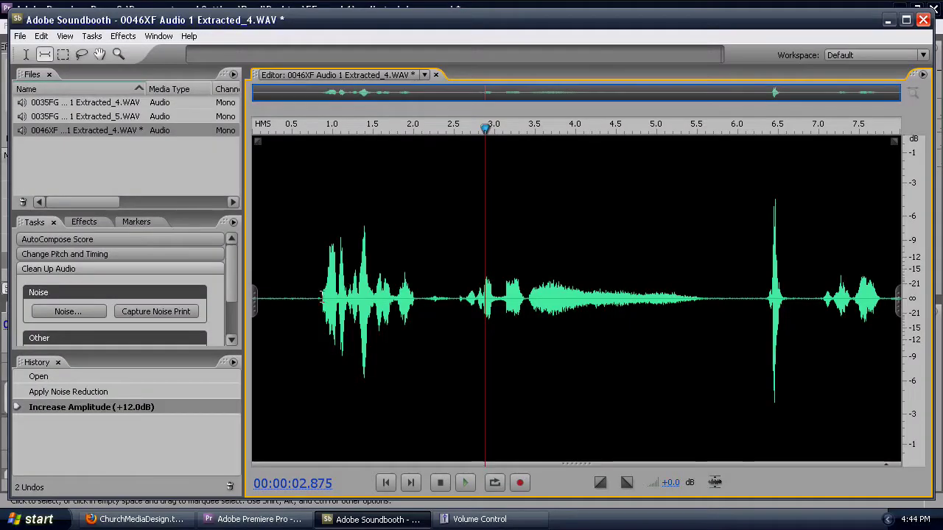
Try a Hard Limit on the opening phrase, listen, then undo the trial processing.
{"action": "key", "text": "ctrl+z"}
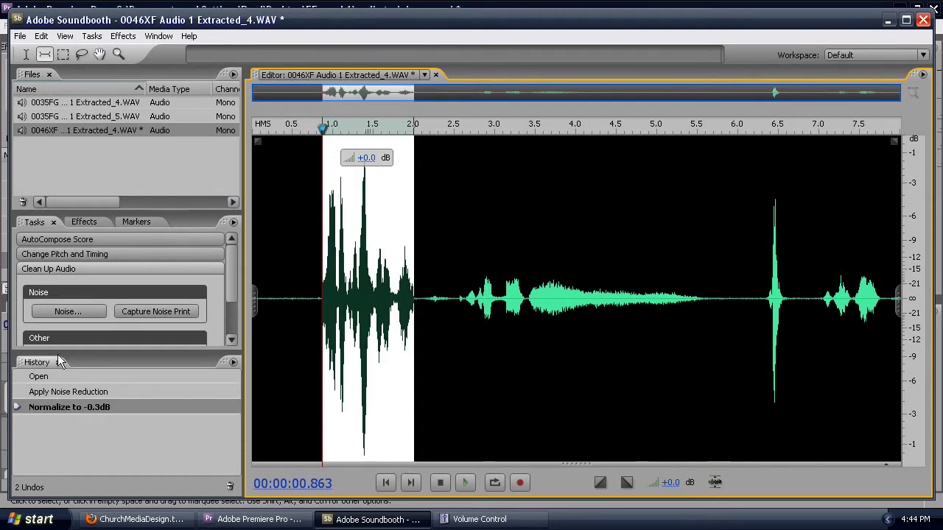
{"action": "left_click", "coordinate": [716, 483]}
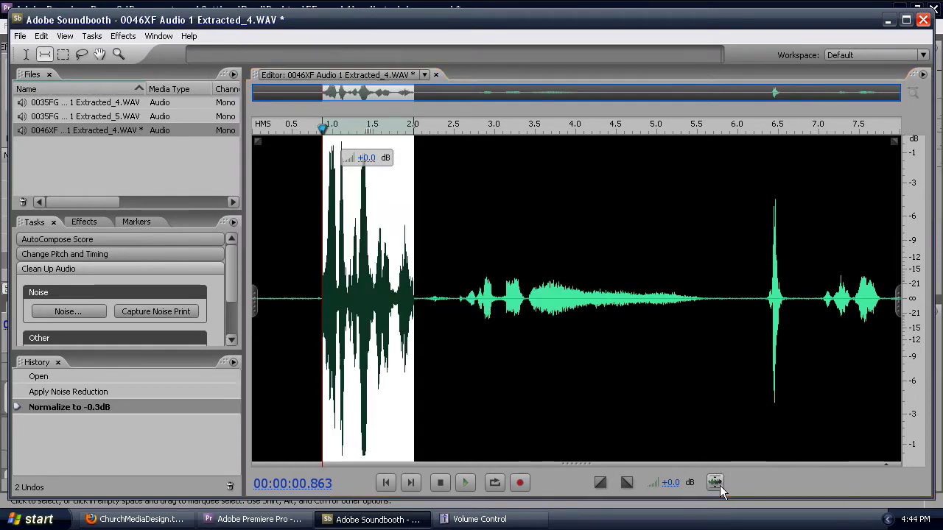
{"action": "left_click", "coordinate": [323, 296]}
{"action": "key", "text": "space"}
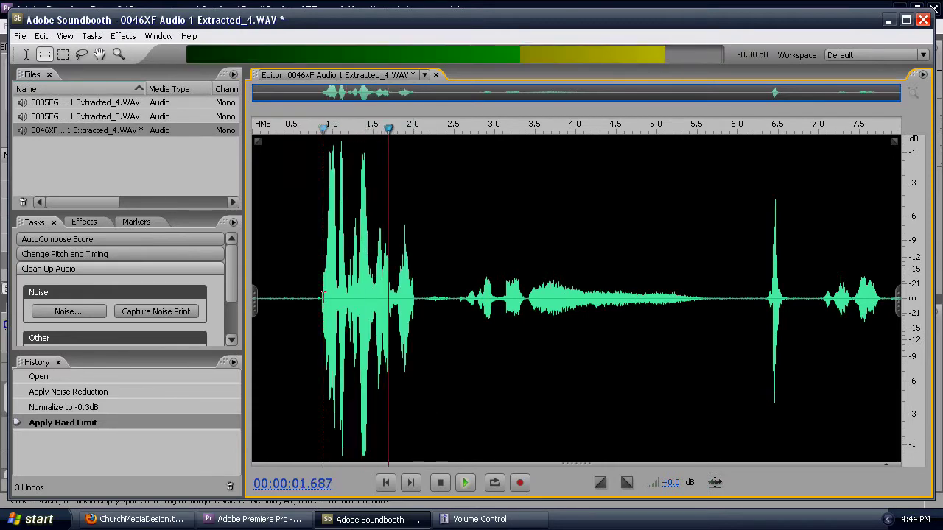
{"action": "key", "text": "ctrl+z"}
{"action": "key", "text": "ctrl+z"}
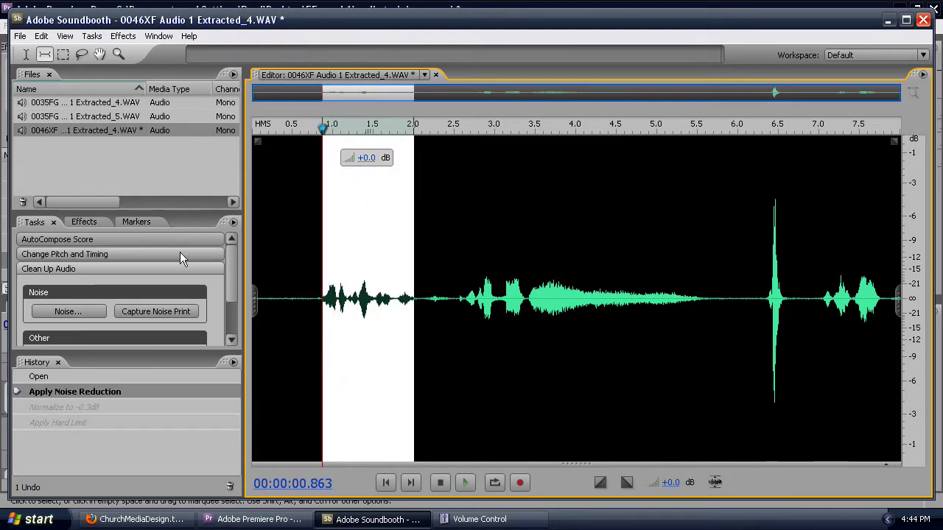
Boost the opening phrase by +12 dB and play the quiet 2.06–2.5 s stretch.
{"action": "left_click", "coordinate": [277, 236]}
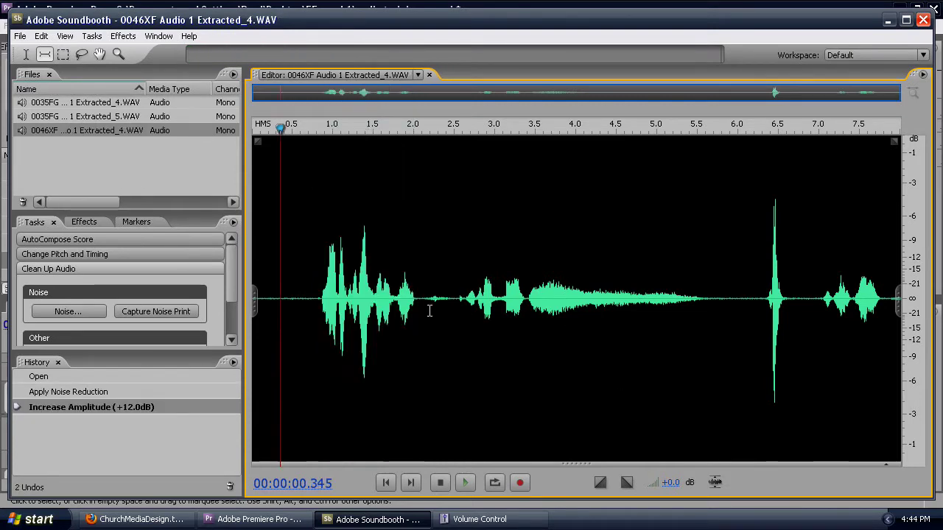
{"action": "left_click", "coordinate": [413, 290]}
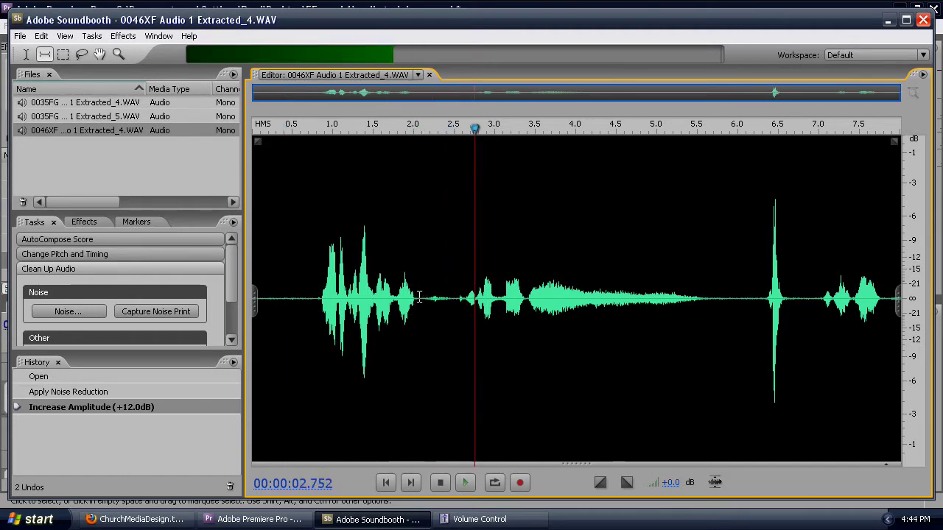
{"action": "left_click_drag", "start_coordinate": [420, 299], "coordinate": [454, 298]}
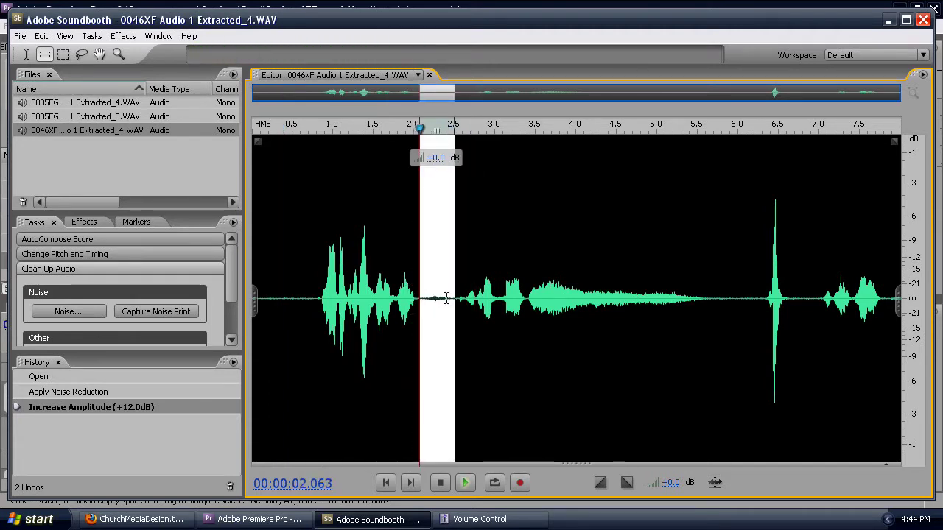
{"action": "key", "text": "space"}
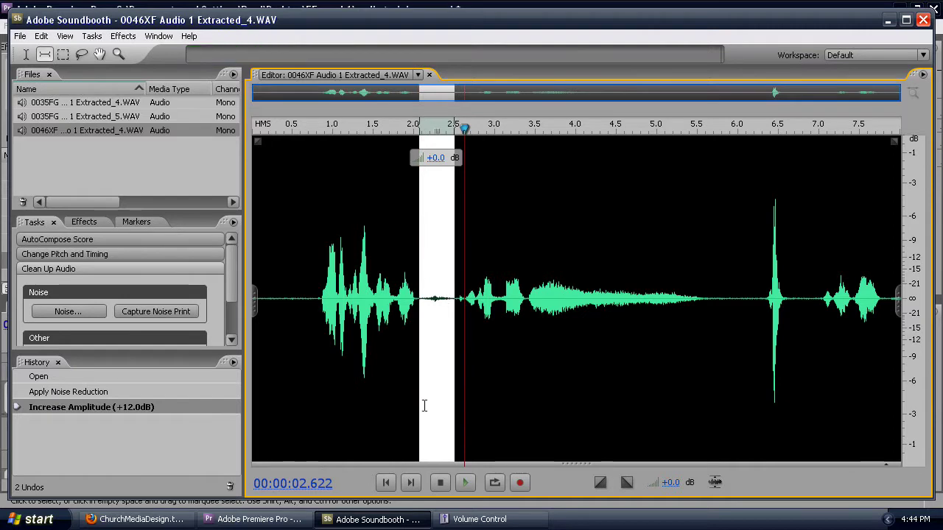
Show the spectral display and audition a high frequency band, then a low band.
{"action": "left_click_drag", "start_coordinate": [589, 257], "coordinate": [595, 105]}
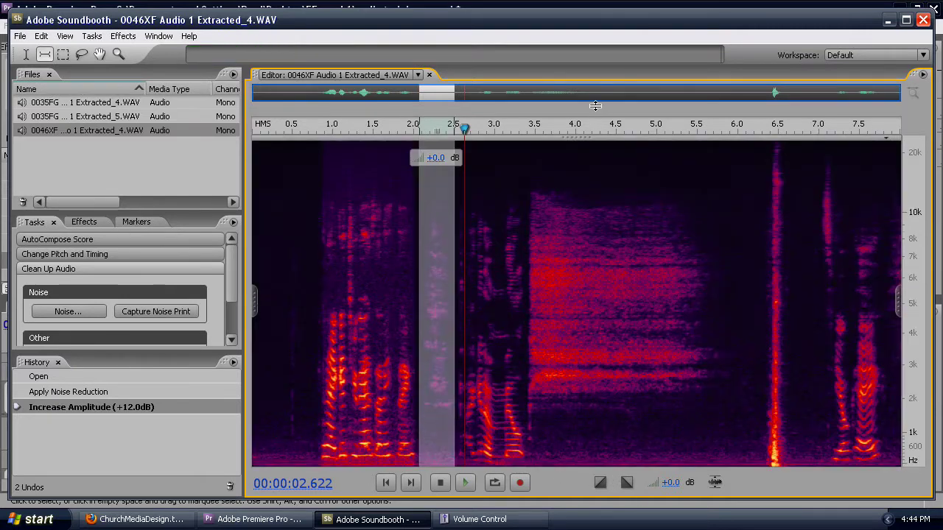
{"action": "left_click", "coordinate": [407, 283]}
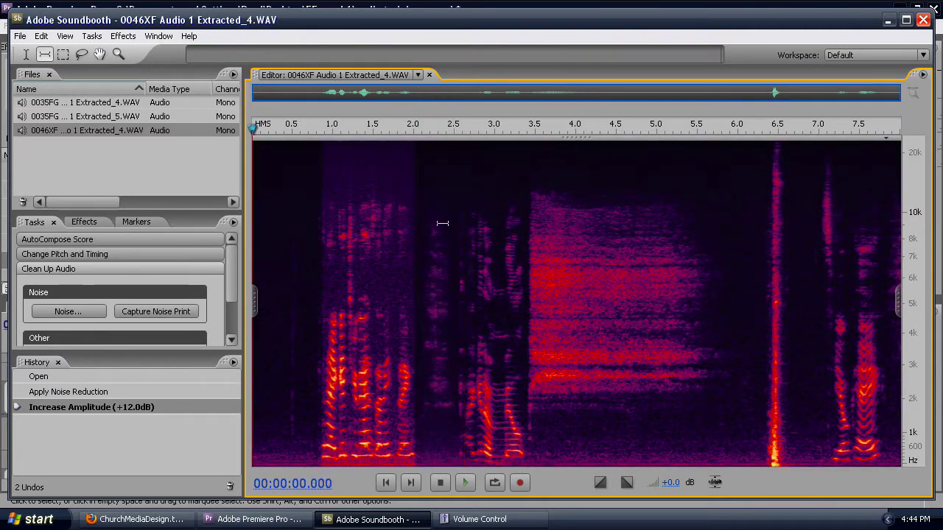
{"action": "left_click_drag", "start_coordinate": [360, 177], "coordinate": [360, 279]}
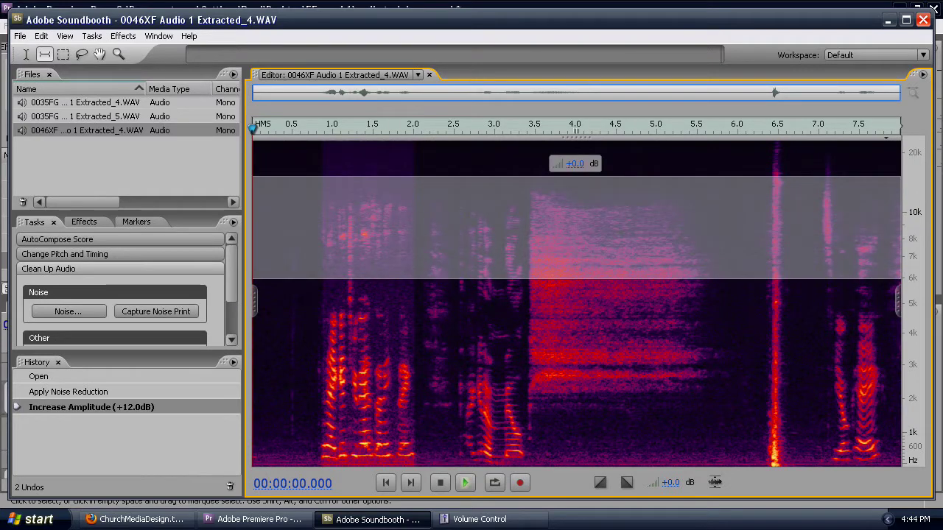
{"action": "key", "text": "space"}
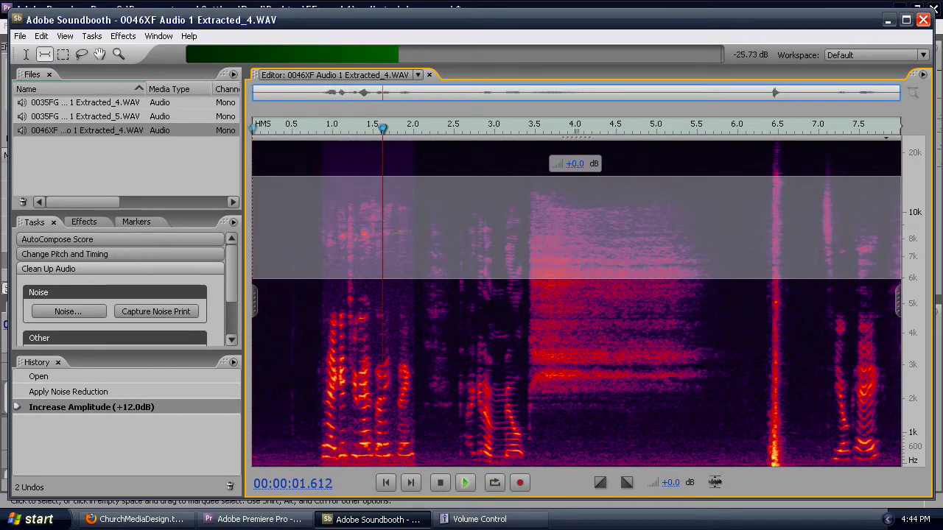
{"action": "left_click_drag", "start_coordinate": [359, 398], "coordinate": [359, 478]}
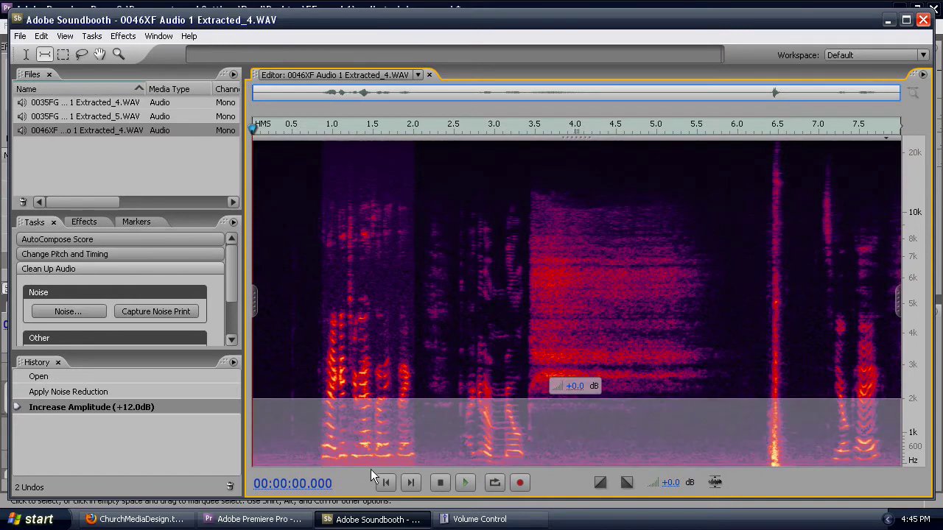
{"action": "key", "text": "space"}
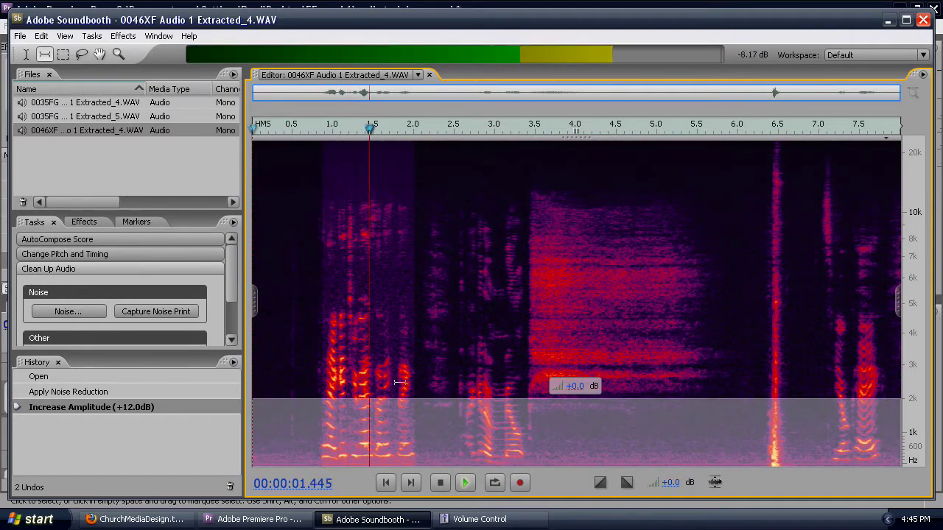
{"action": "key", "text": "space"}
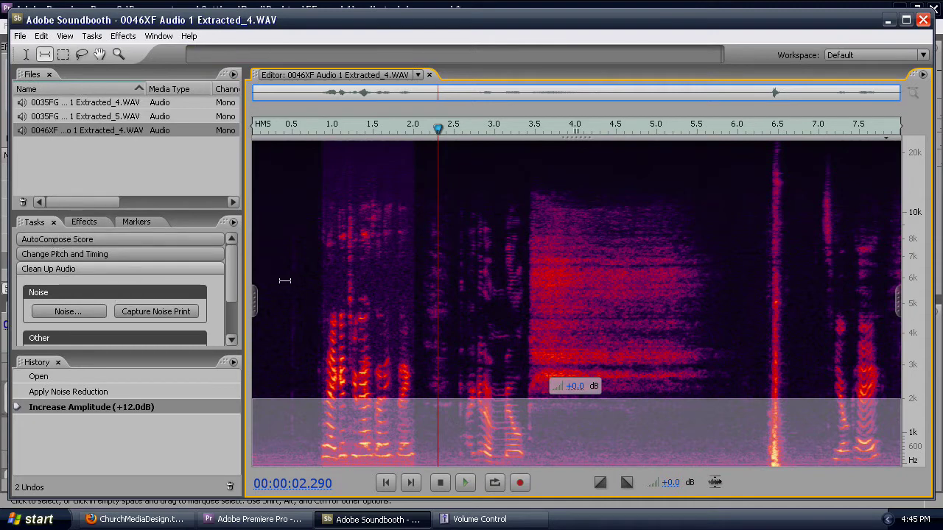
In Remove a Sound, box the noise streak just after 2 s with the Marquee tool and audition it.
{"action": "left_click_drag", "start_coordinate": [236, 268], "coordinate": [236, 305]}
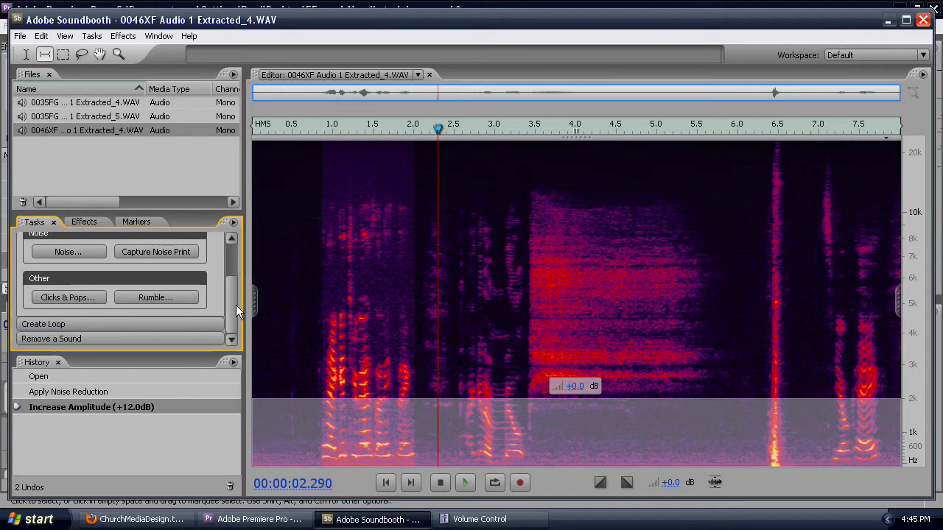
{"action": "left_click", "coordinate": [71, 339]}
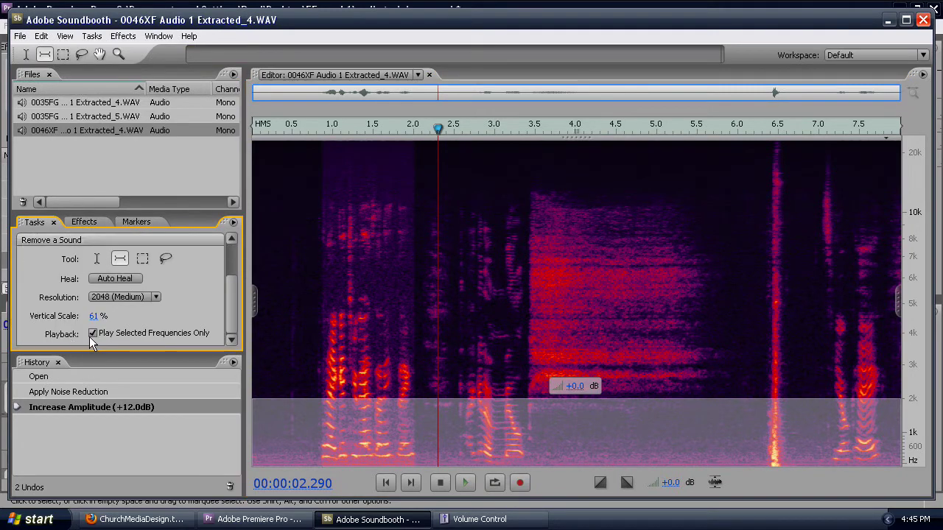
{"action": "left_click", "coordinate": [142, 259]}
{"action": "left_click", "coordinate": [332, 296]}
{"action": "left_click_drag", "start_coordinate": [429, 210], "coordinate": [452, 413]}
{"action": "key", "text": "space"}
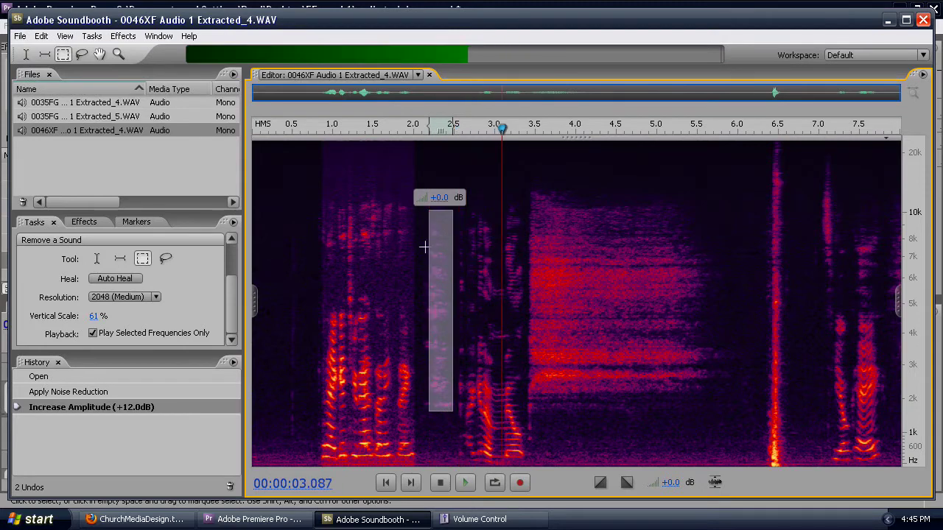
{"action": "left_click", "coordinate": [425, 213]}
{"action": "left_click_drag", "start_coordinate": [424, 211], "coordinate": [459, 417]}
{"action": "left_click_drag", "start_coordinate": [422, 206], "coordinate": [454, 411]}
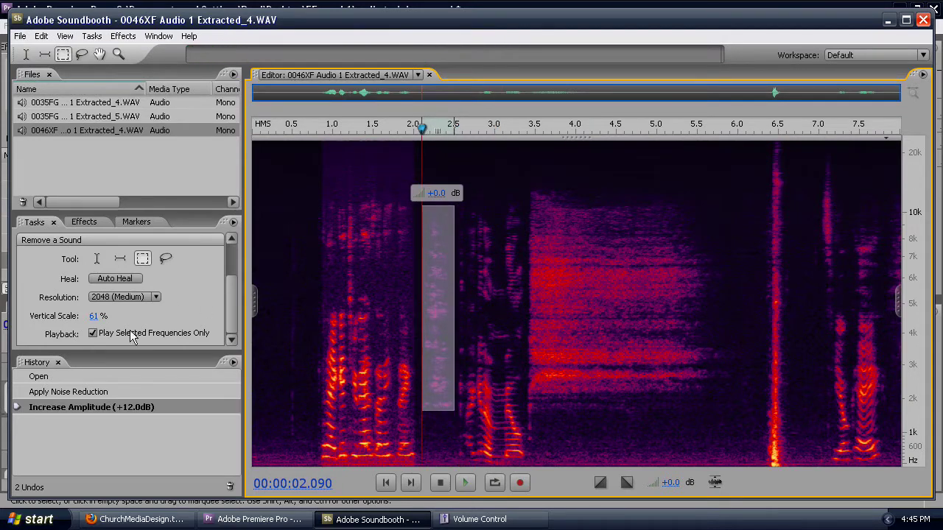
Outline the noise streak near 2.1 s with the Lasso tool instead.
{"action": "left_click", "coordinate": [165, 259]}
{"action": "left_click", "coordinate": [492, 358]}
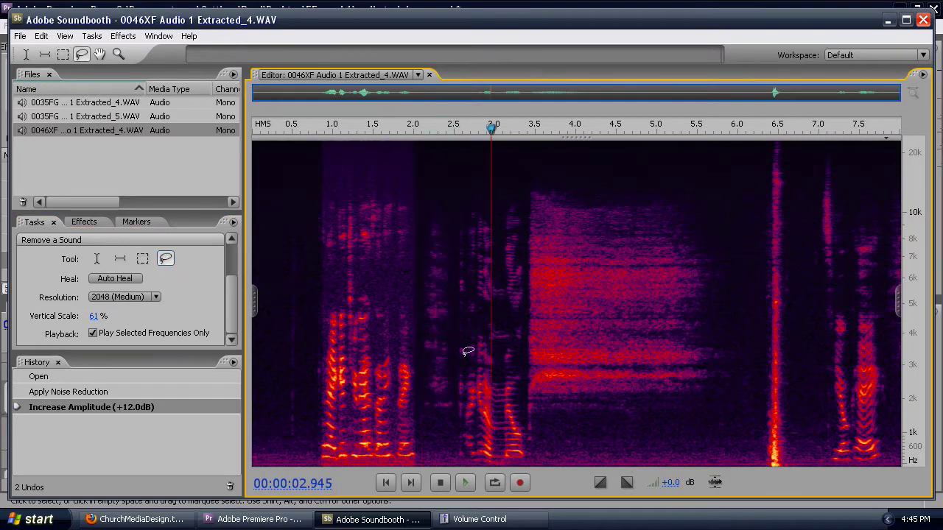
{"action": "left_click_drag", "start_coordinate": [440, 407], "coordinate": [454, 396]}
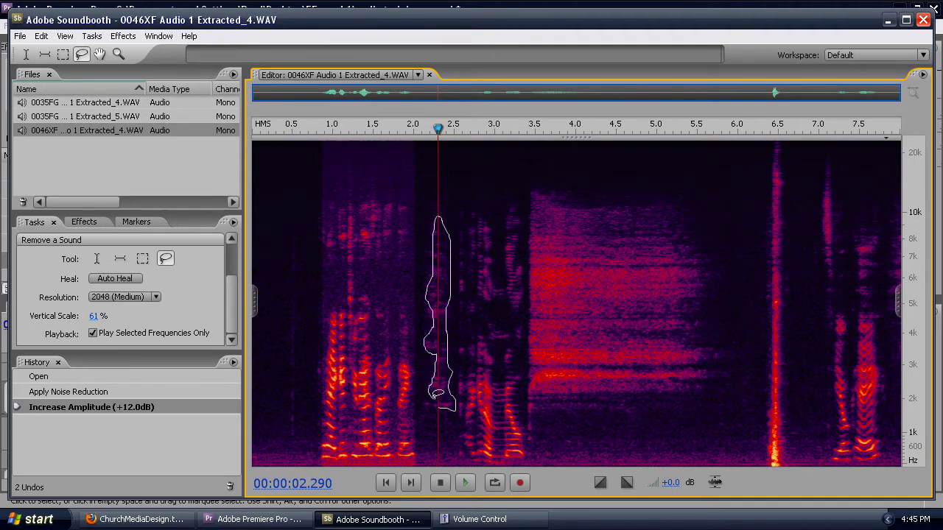
{"action": "left_click_drag", "start_coordinate": [440, 406], "coordinate": [439, 405]}
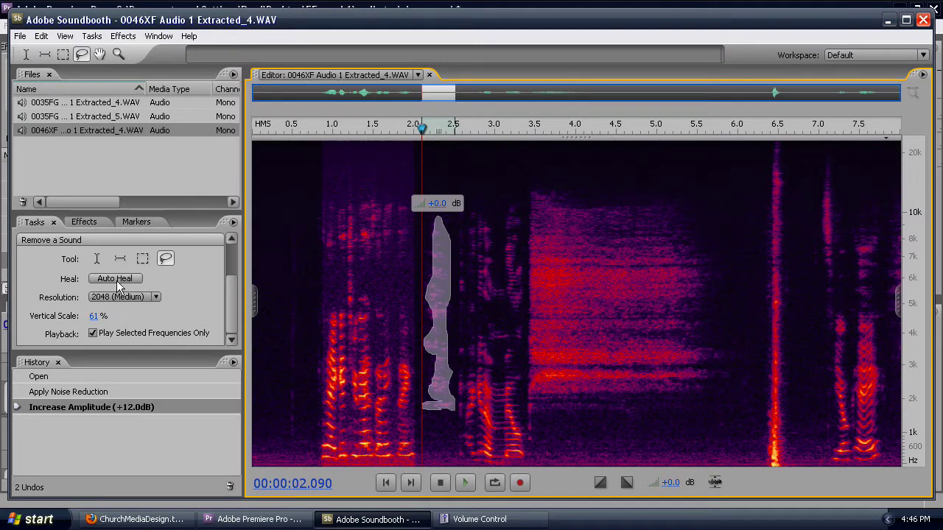
Auto Heal the outlined chair noise near 2.1 s, listen to the spot, then undo the heal.
{"action": "left_click", "coordinate": [116, 281]}
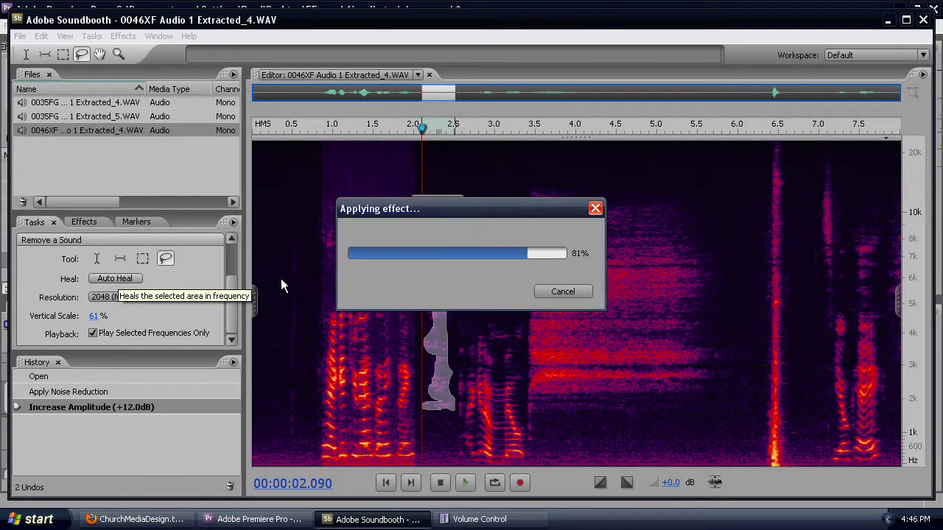
{"action": "left_click", "coordinate": [430, 233]}
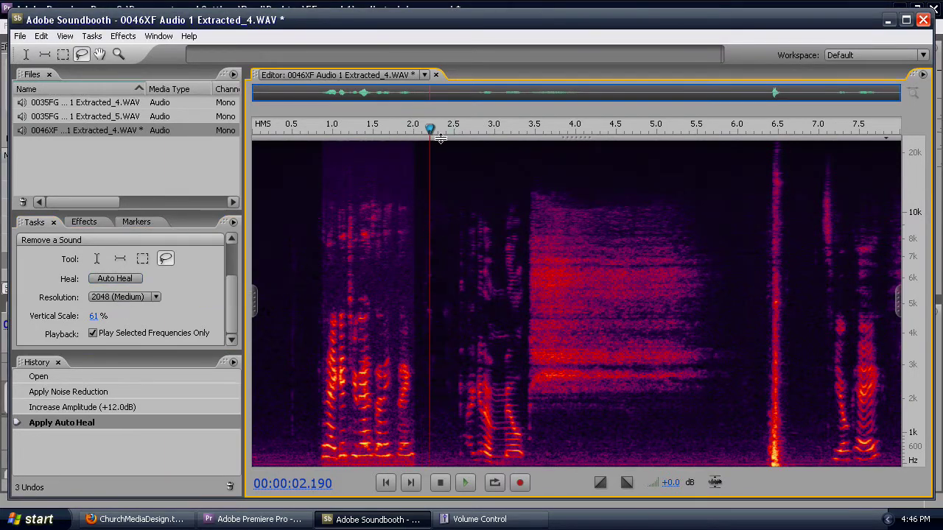
{"action": "mouse_move", "coordinate": [432, 133]}
{"action": "left_mouse_down"}
{"action": "mouse_move", "coordinate": [391, 132]}
{"action": "mouse_move", "coordinate": [417, 131]}
{"action": "left_mouse_up"}
{"action": "key", "text": "space"}
{"action": "key", "text": "space"}
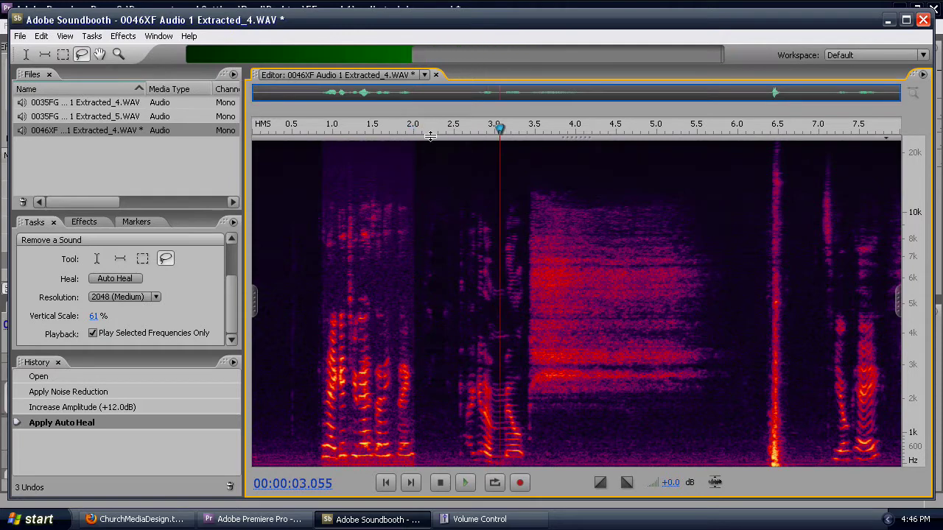
{"action": "left_click", "coordinate": [418, 126]}
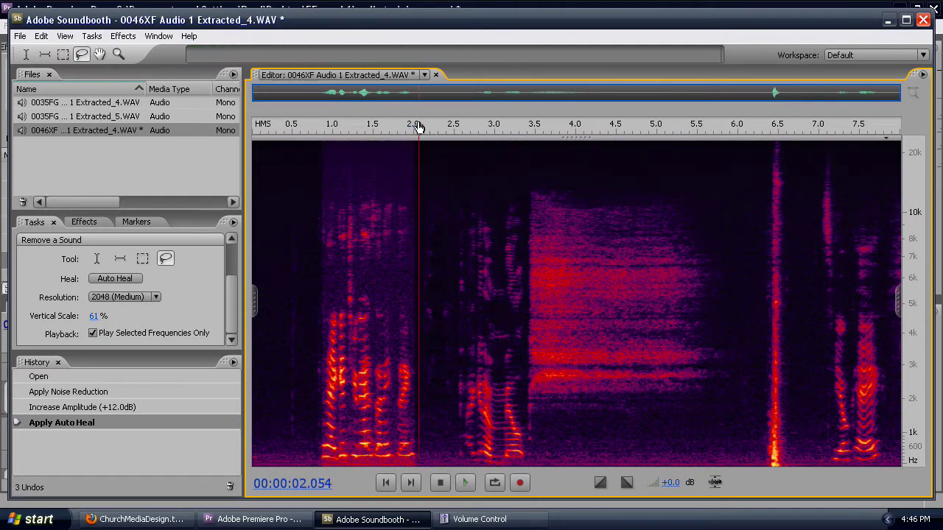
{"action": "key", "text": "ctrl+z"}
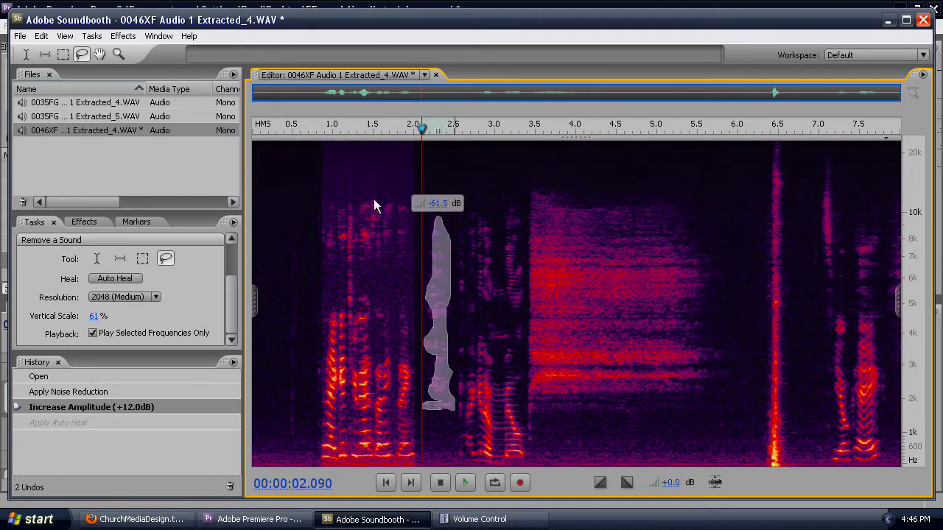
Cut the outlined noise's gain to -96 dB, listen from about 2.0 s, then undo the cut.
{"action": "left_click_drag", "start_coordinate": [243, 216], "coordinate": [246, 216]}
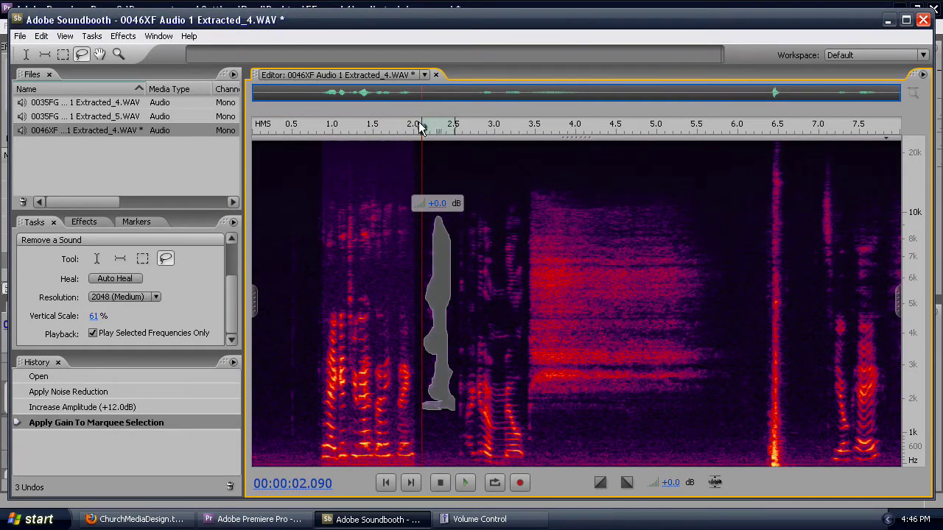
{"action": "left_click_drag", "start_coordinate": [422, 133], "coordinate": [418, 133]}
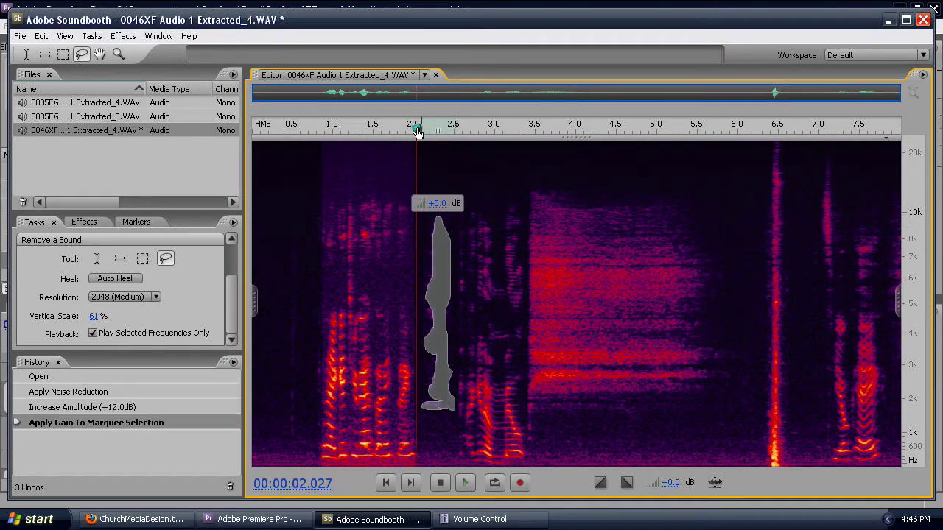
{"action": "left_click", "coordinate": [424, 214]}
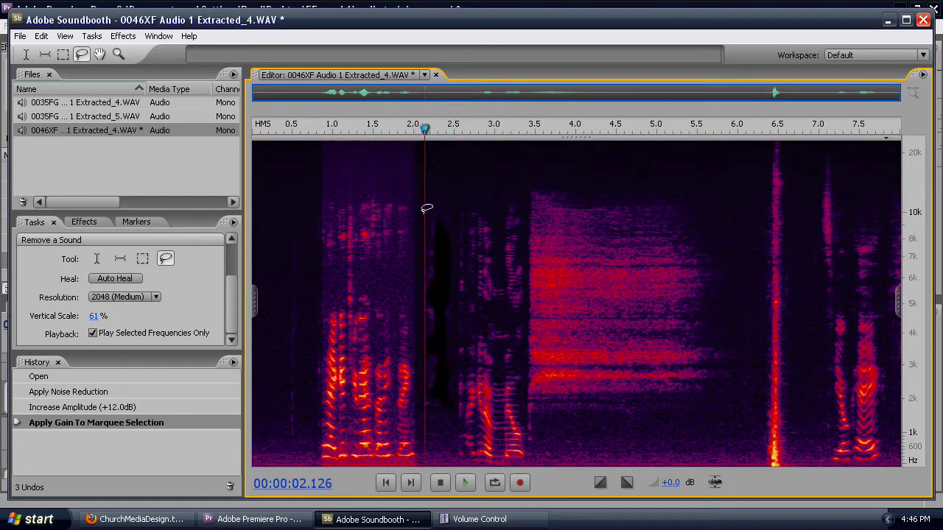
{"action": "mouse_move", "coordinate": [423, 133]}
{"action": "left_mouse_down"}
{"action": "mouse_move", "coordinate": [436, 134]}
{"action": "mouse_move", "coordinate": [416, 133]}
{"action": "left_mouse_up"}
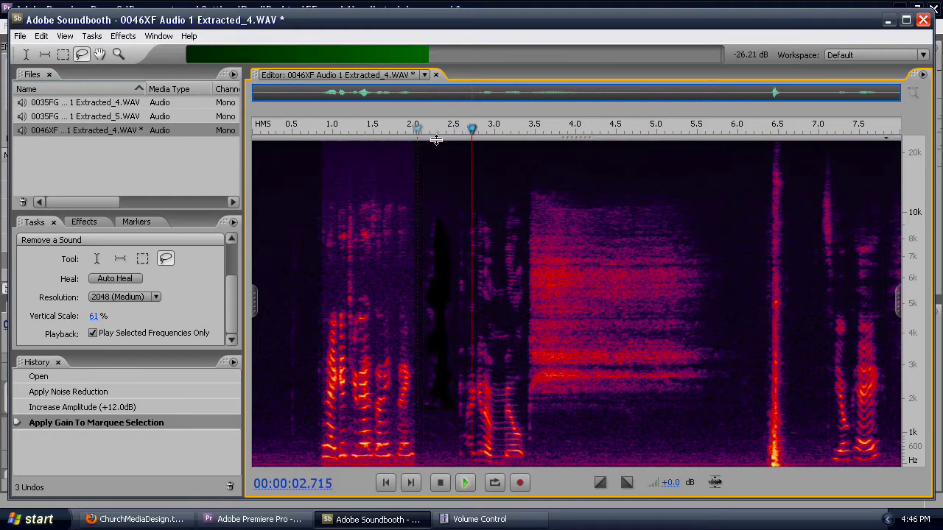
{"action": "key", "text": "space"}
{"action": "left_click", "coordinate": [416, 131]}
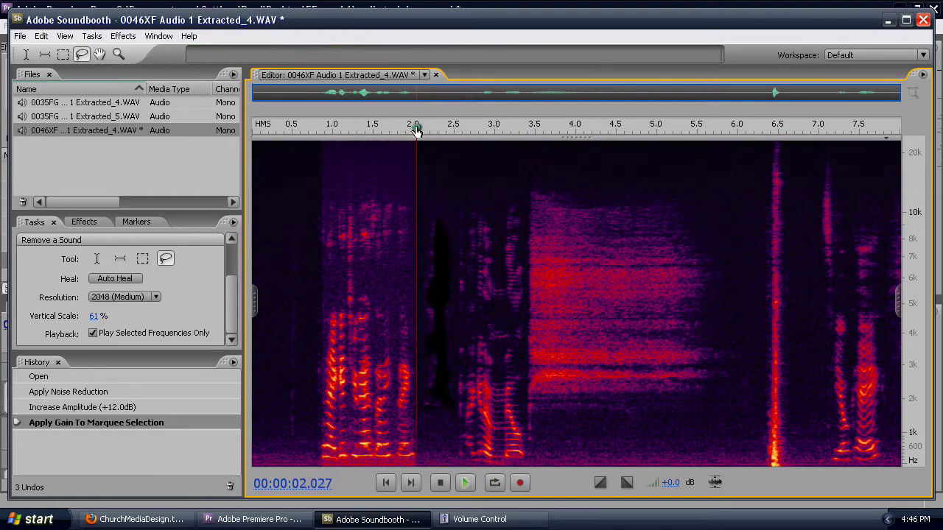
{"action": "key", "text": "ctrl+z"}
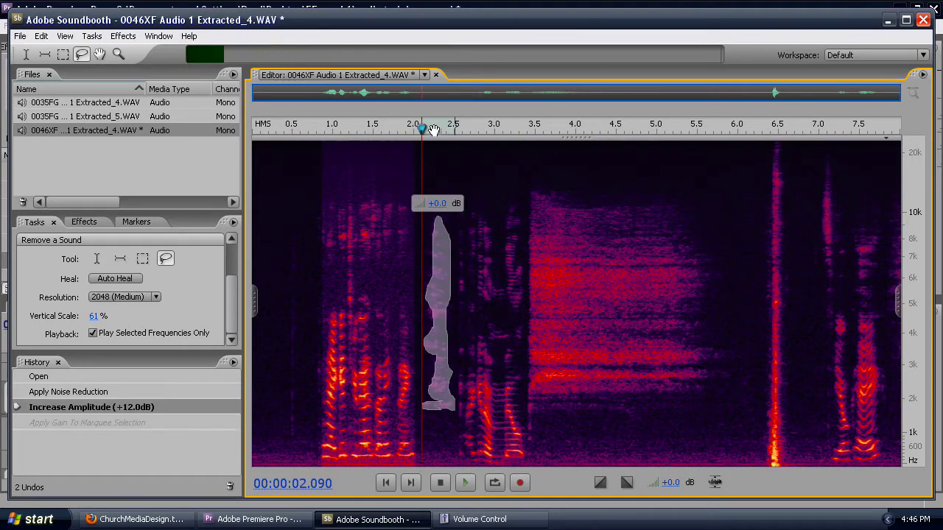
Box the chair noise frequencies near 2.1 s with the Rectangular Marquee and Auto Heal them.
{"action": "left_click", "coordinate": [143, 258]}
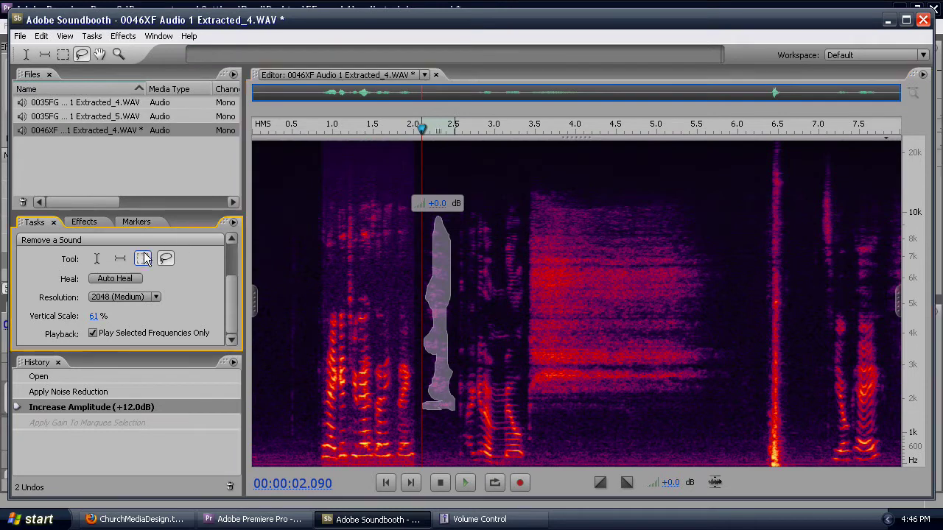
{"action": "left_click", "coordinate": [487, 252]}
{"action": "mouse_move", "coordinate": [425, 210]}
{"action": "left_mouse_down"}
{"action": "mouse_move", "coordinate": [429, 346]}
{"action": "mouse_move", "coordinate": [457, 409]}
{"action": "left_mouse_up"}
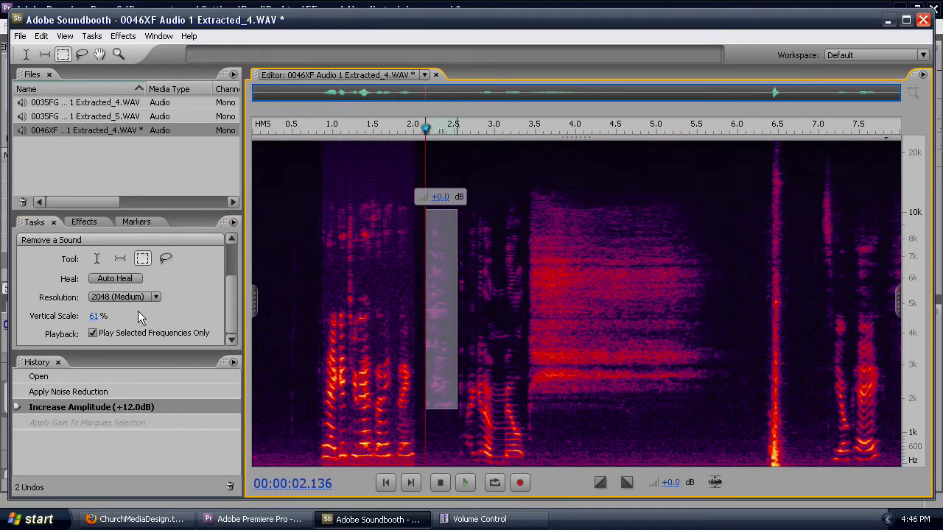
{"action": "left_click", "coordinate": [127, 279]}
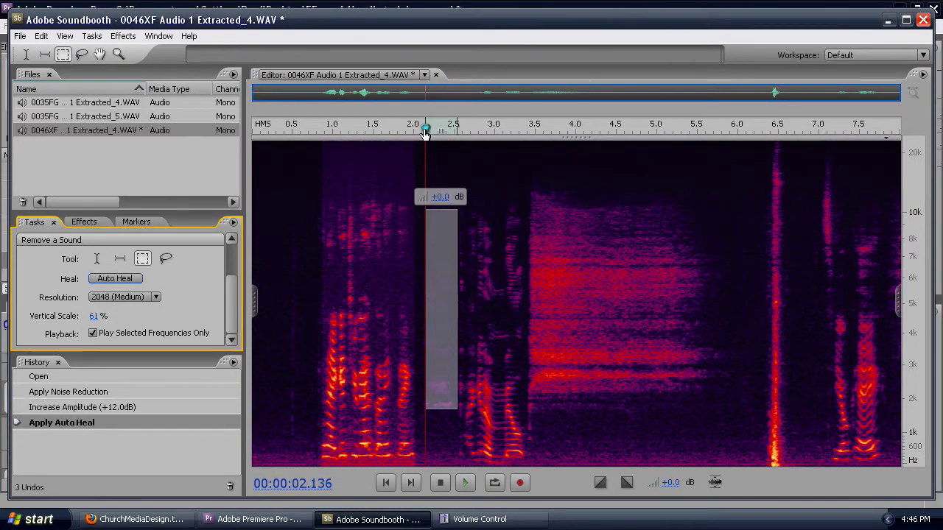
Play the healed passage from about 2 s to check the result.
{"action": "left_click_drag", "start_coordinate": [425, 130], "coordinate": [419, 130]}
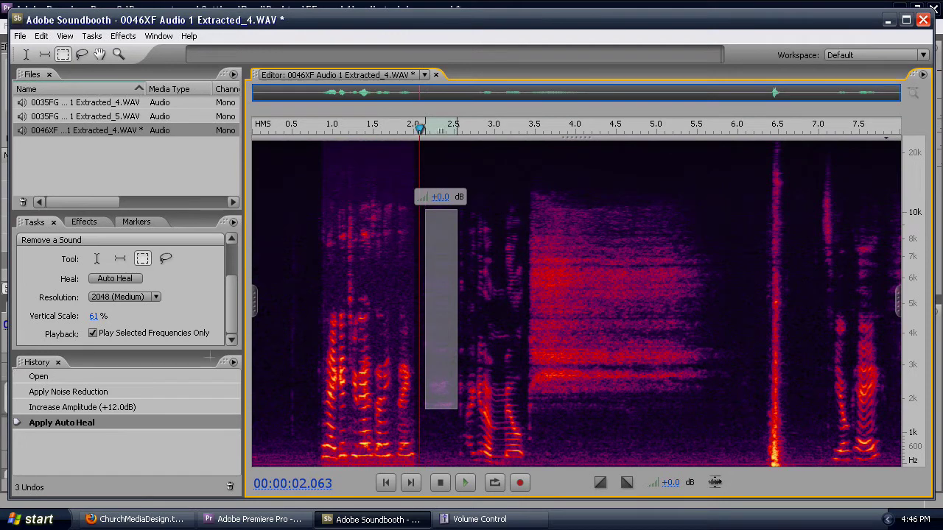
{"action": "left_click", "coordinate": [373, 304]}
{"action": "left_click", "coordinate": [411, 133]}
{"action": "key", "text": "space"}
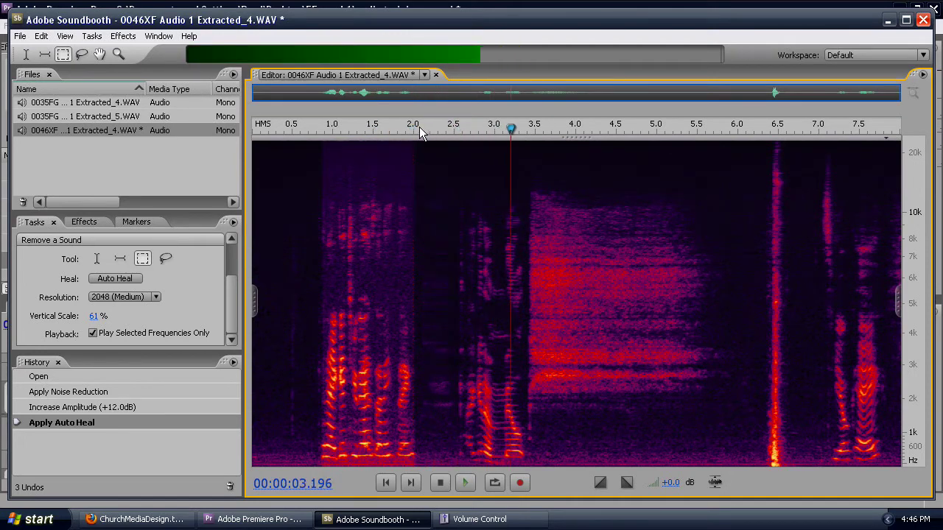
{"action": "left_click", "coordinate": [419, 130]}
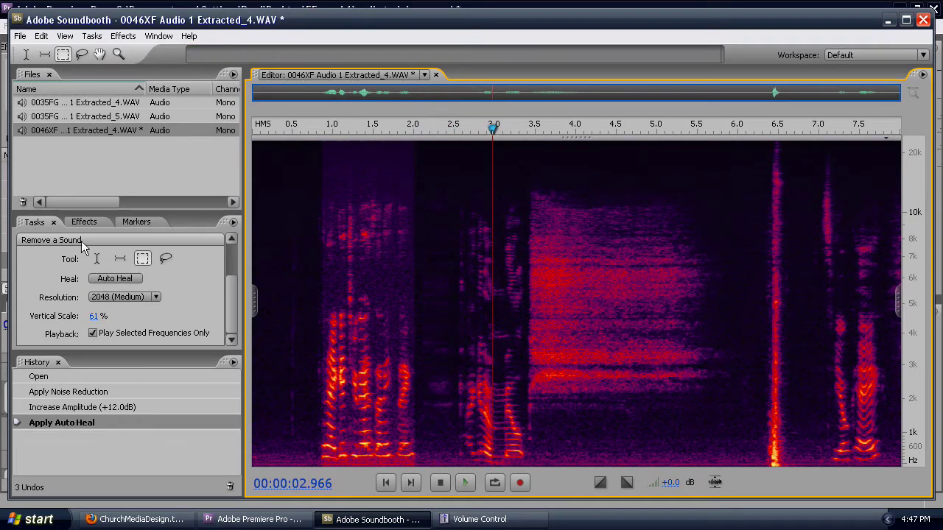
Select the Frequency Selection tool and play the cleaned 0046XF clip from the beginning.
{"action": "left_click", "coordinate": [95, 263]}
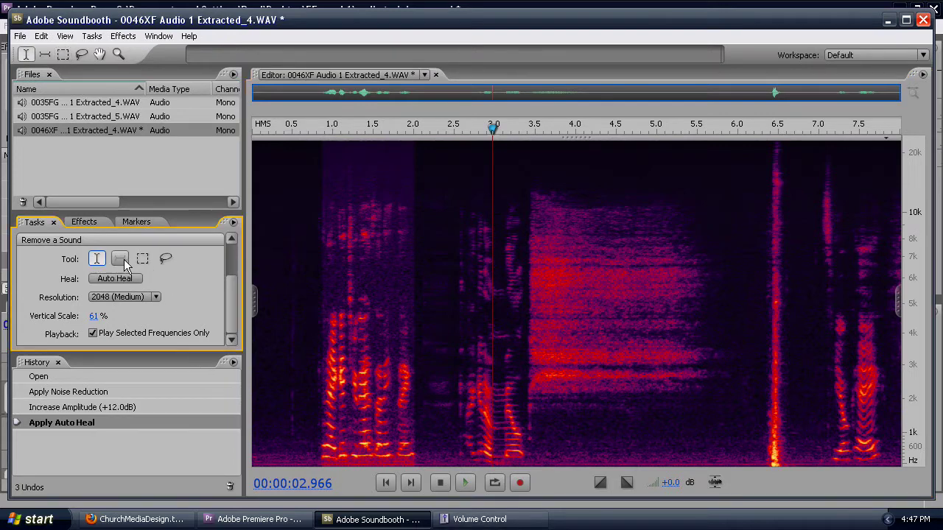
{"action": "left_click", "coordinate": [120, 259]}
{"action": "left_click", "coordinate": [435, 482]}
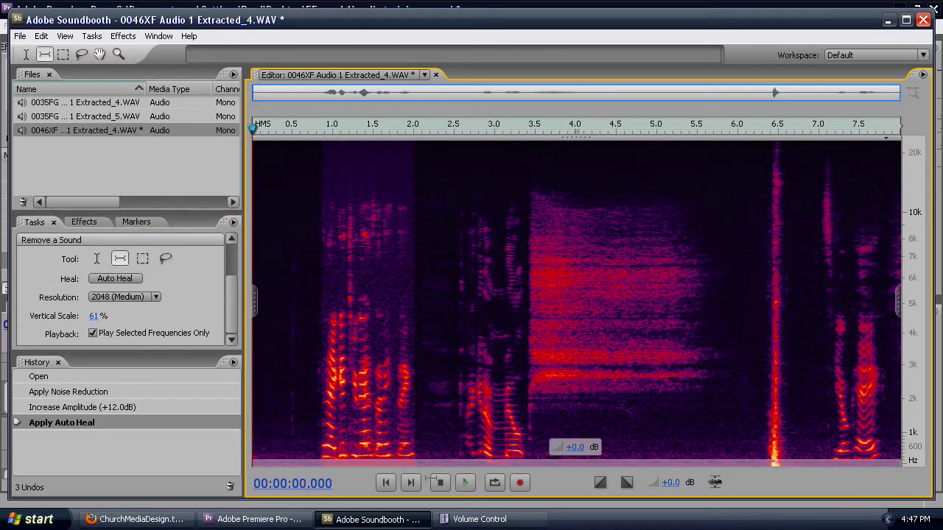
{"action": "left_click", "coordinate": [465, 482]}
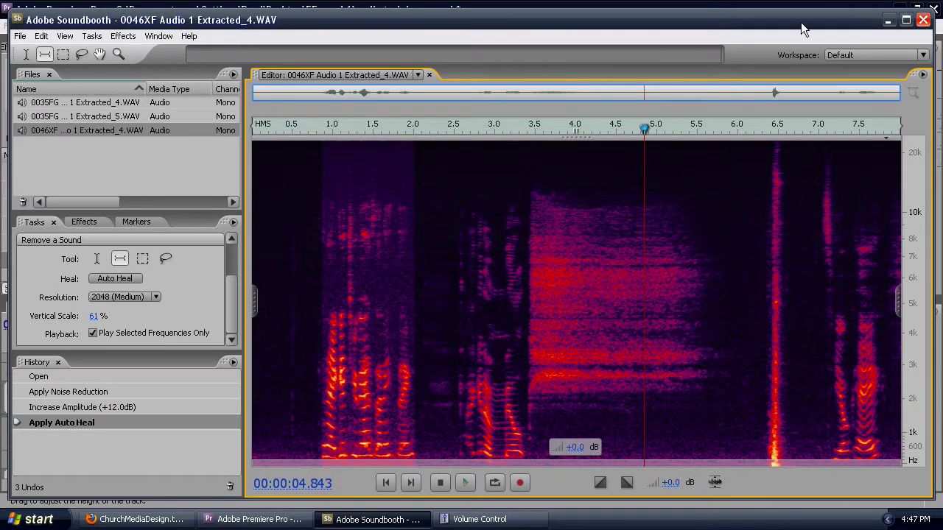
Minimize Soundbooth and play Sequence 01 from just before the 0046XF soda-fountain clip.
{"action": "left_click", "coordinate": [886, 21]}
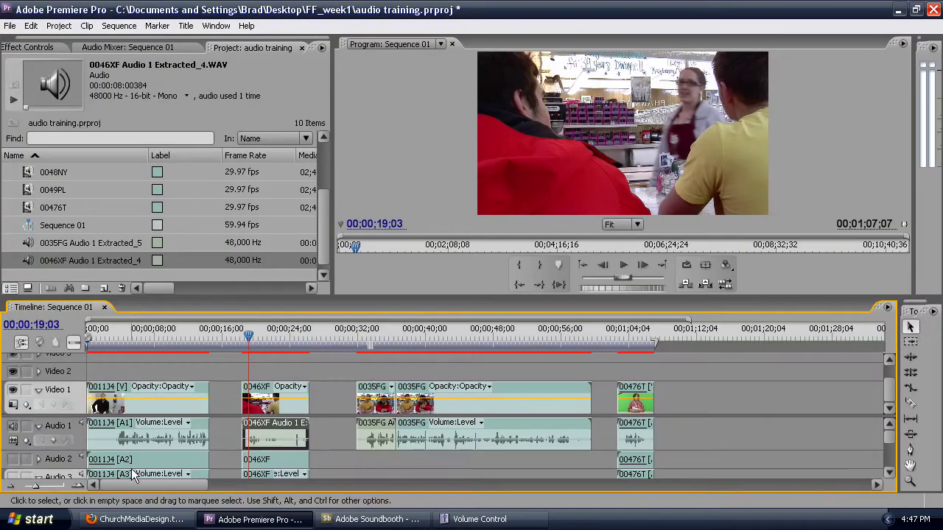
{"action": "left_click", "coordinate": [248, 339]}
{"action": "key", "text": "space"}
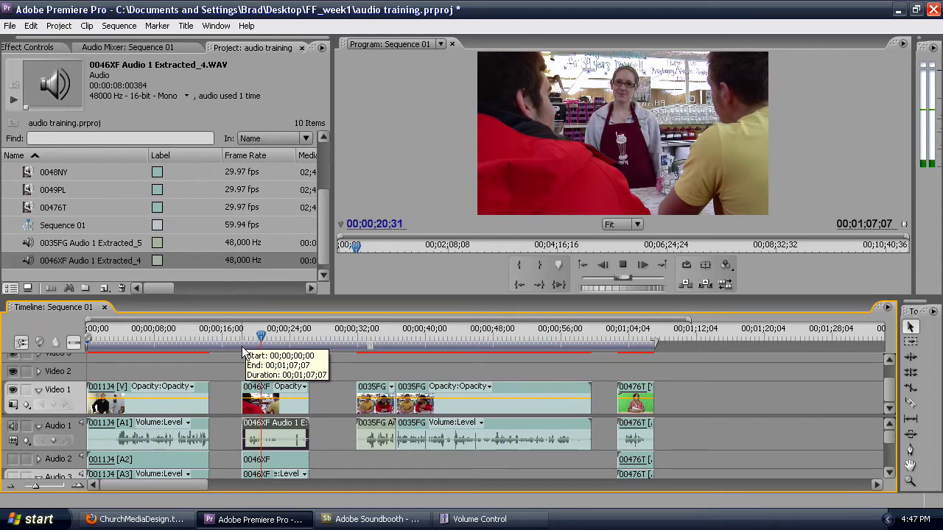